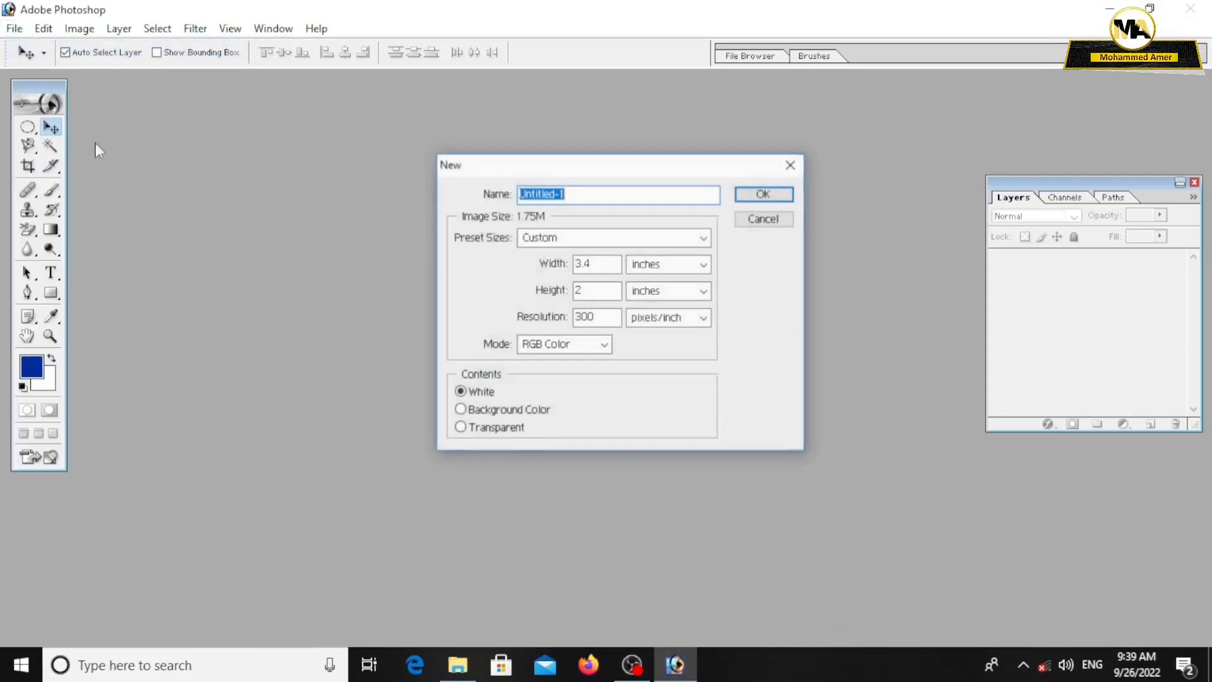
Create a white RGB document 3.4 by 2 inches at 300 pixels/inch and place its window in the middle of the workspace
click(775, 199)
drag(375, 92, 540, 144)
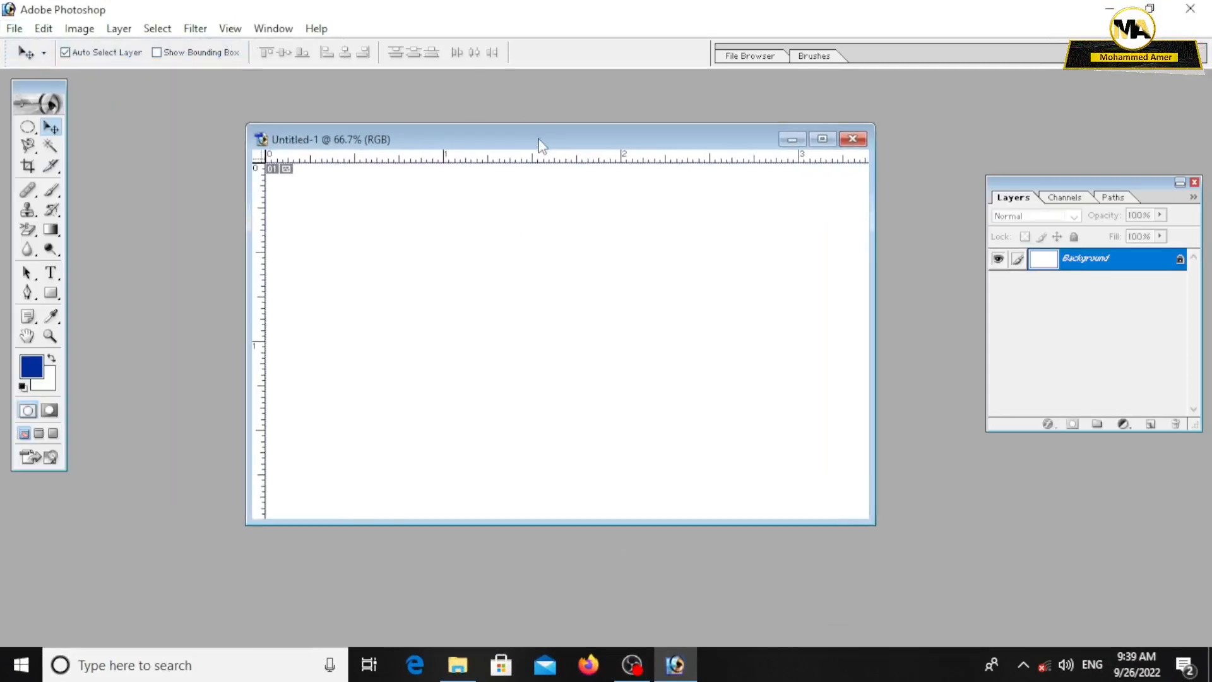
Draw a wide rectangle across the upper part of the card, filled with RGB 11, 59, 118
click(52, 358)
click(51, 358)
click(51, 294)
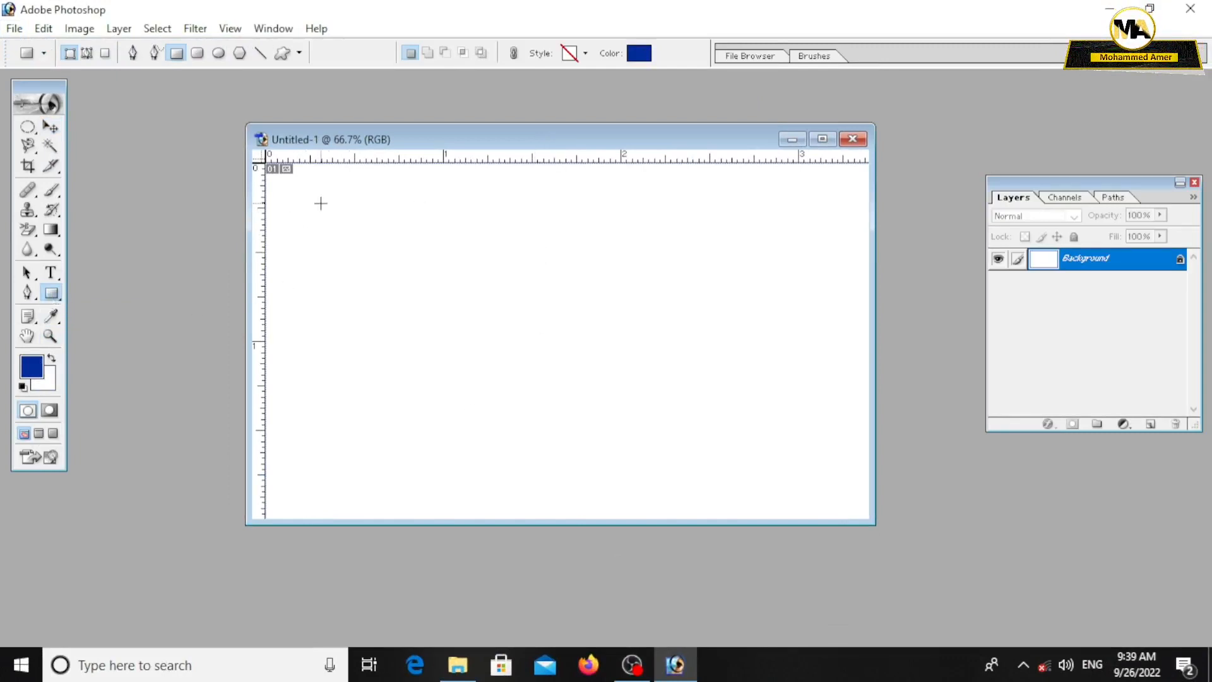
click(638, 53)
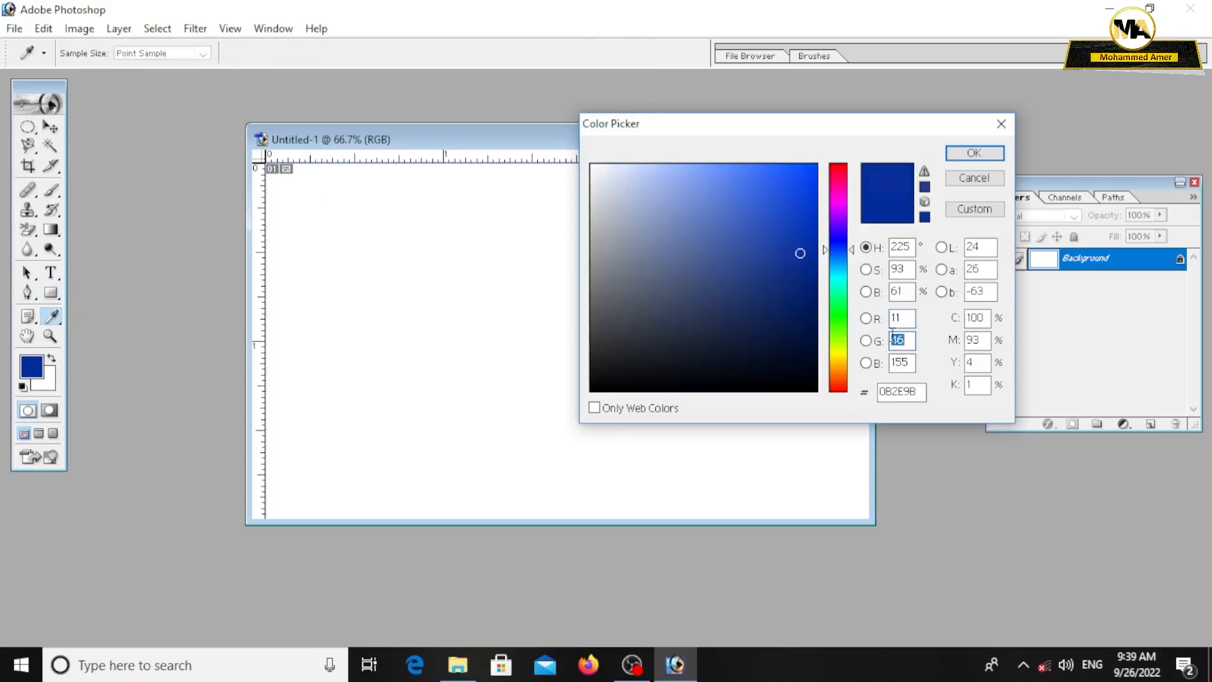
text(59117)
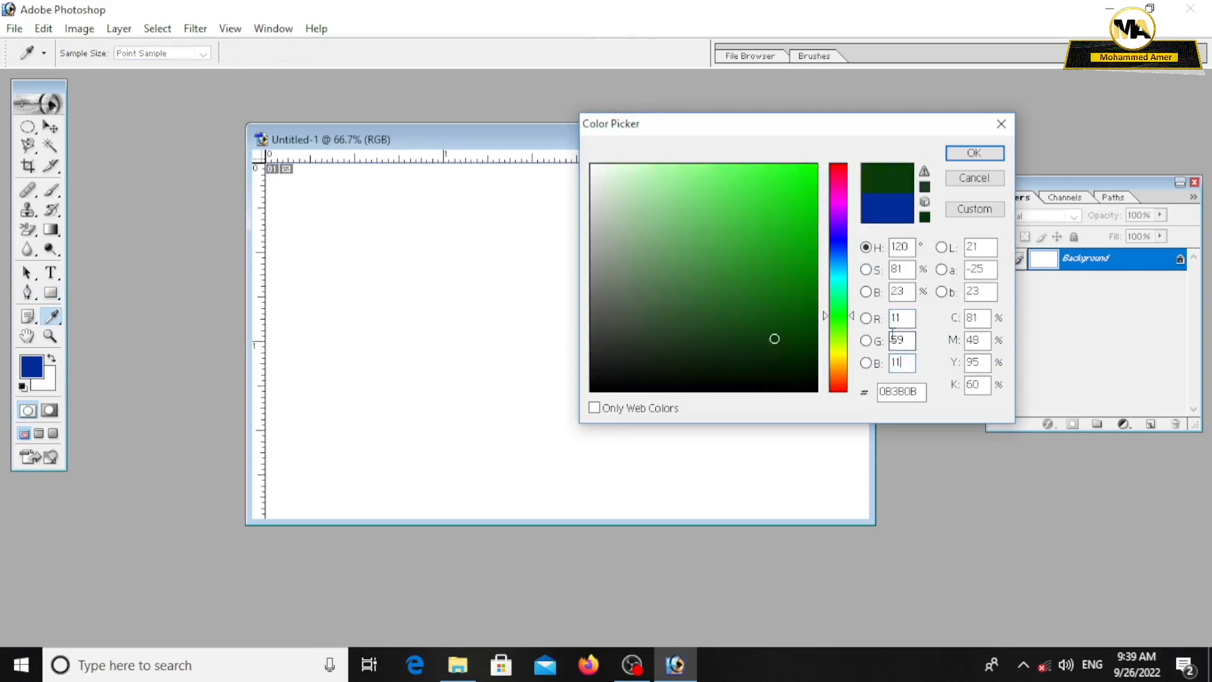
click(966, 155)
drag(287, 212, 854, 276)
Move the dark blue rectangle to the card's top edge and scale it into a taller header spanning the full width
key(v)
drag(565, 259, 547, 230)
key(ctrl+t)
drag(827, 184, 881, 184)
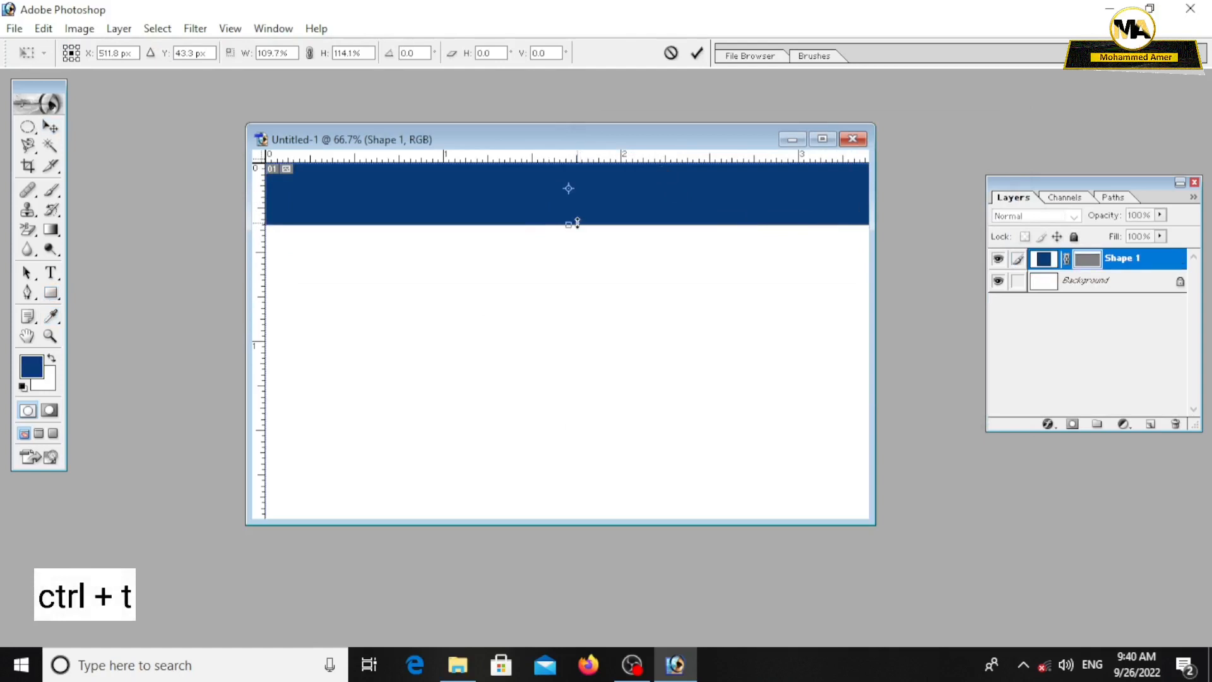
drag(577, 222, 572, 238)
click(51, 127)
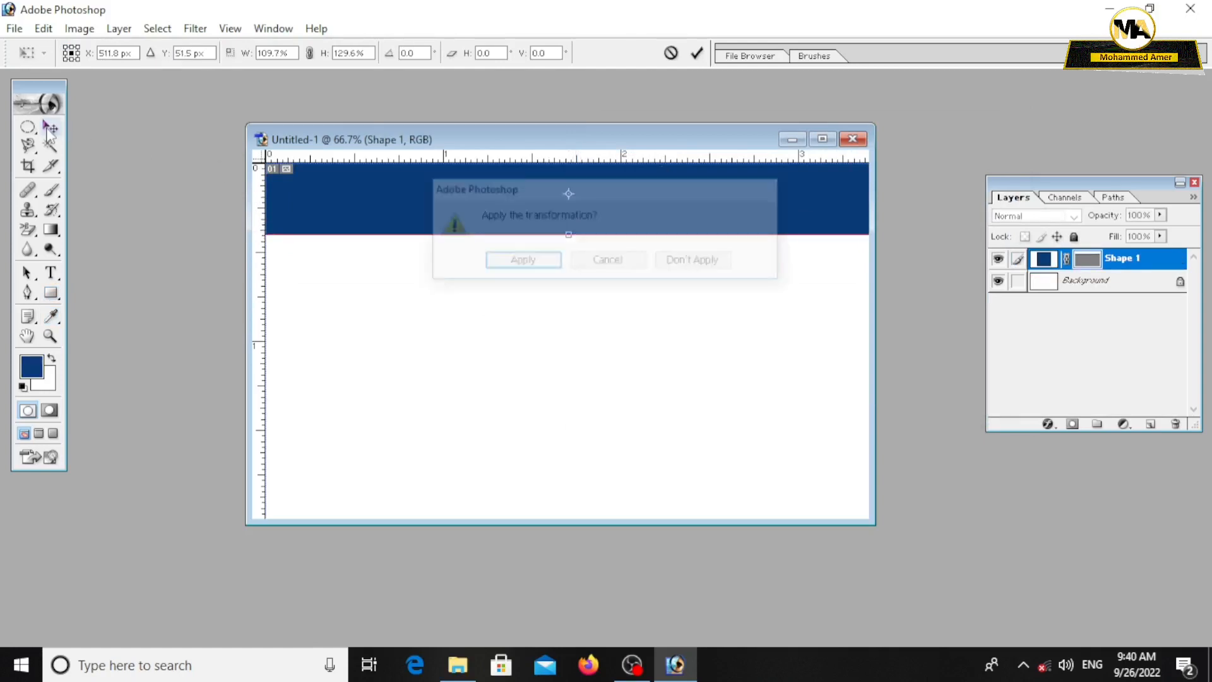
click(542, 268)
Draw a thin horizontal bar below the header and fill it with RGB 29, 149, 243
click(51, 292)
drag(304, 278, 861, 301)
click(639, 54)
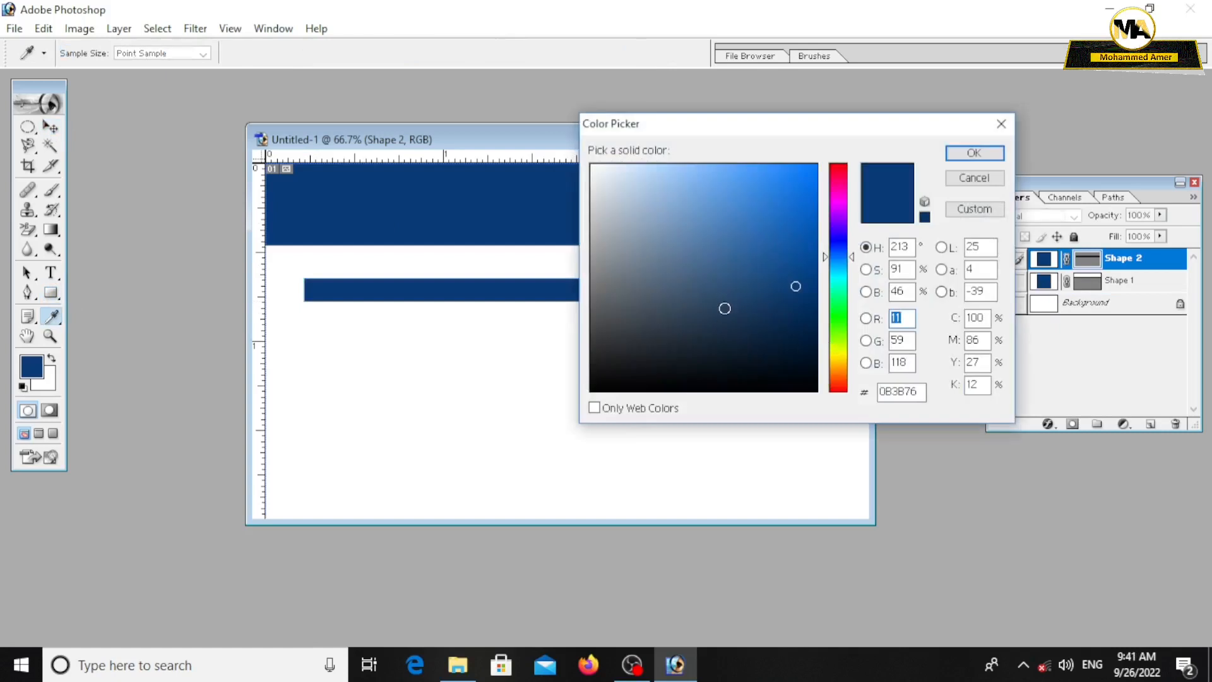
text(29)
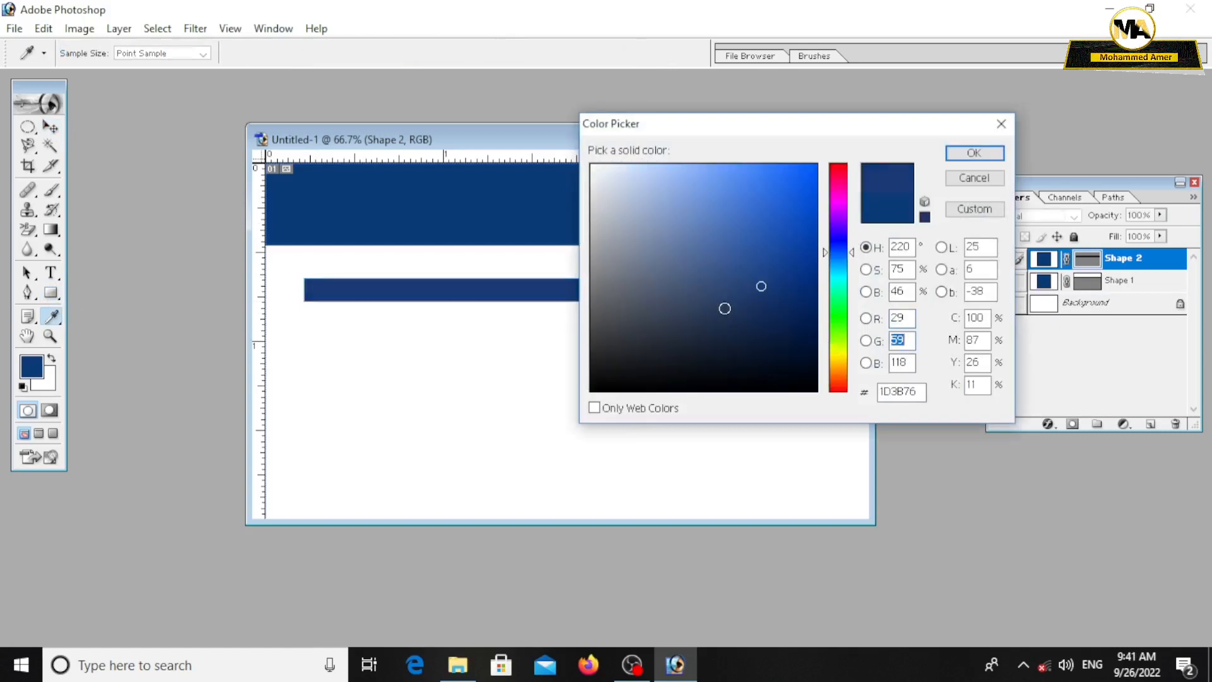
text(149)
key(Tab)
text(243)
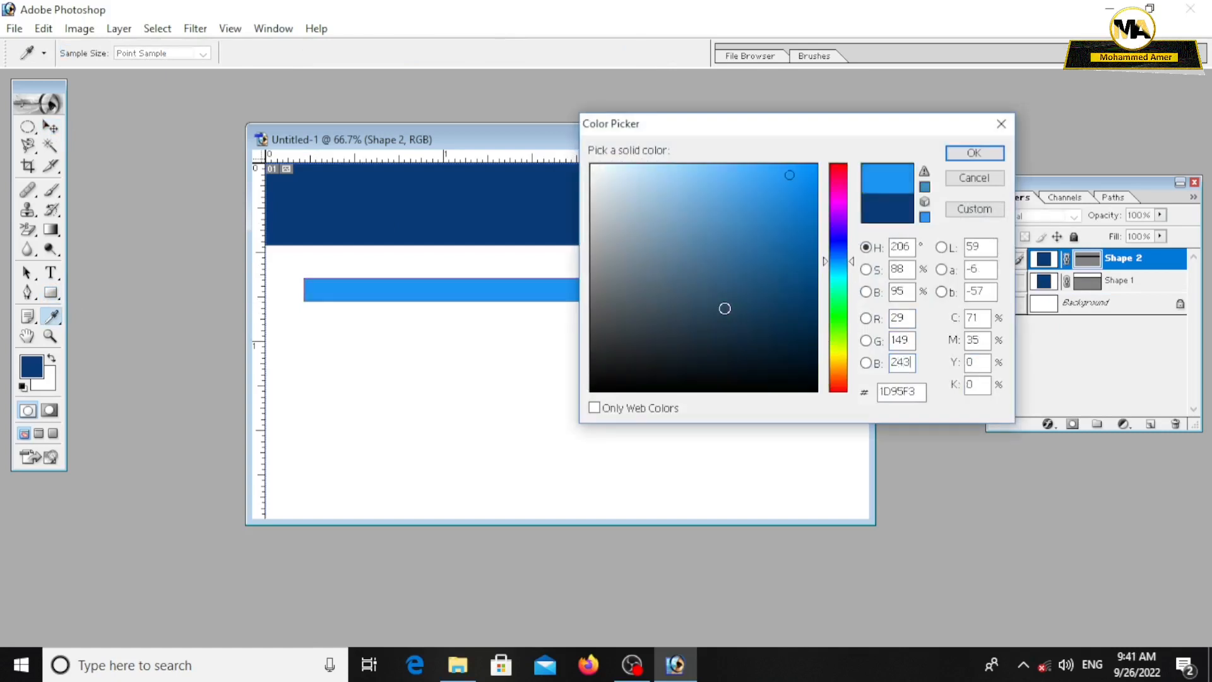
click(974, 153)
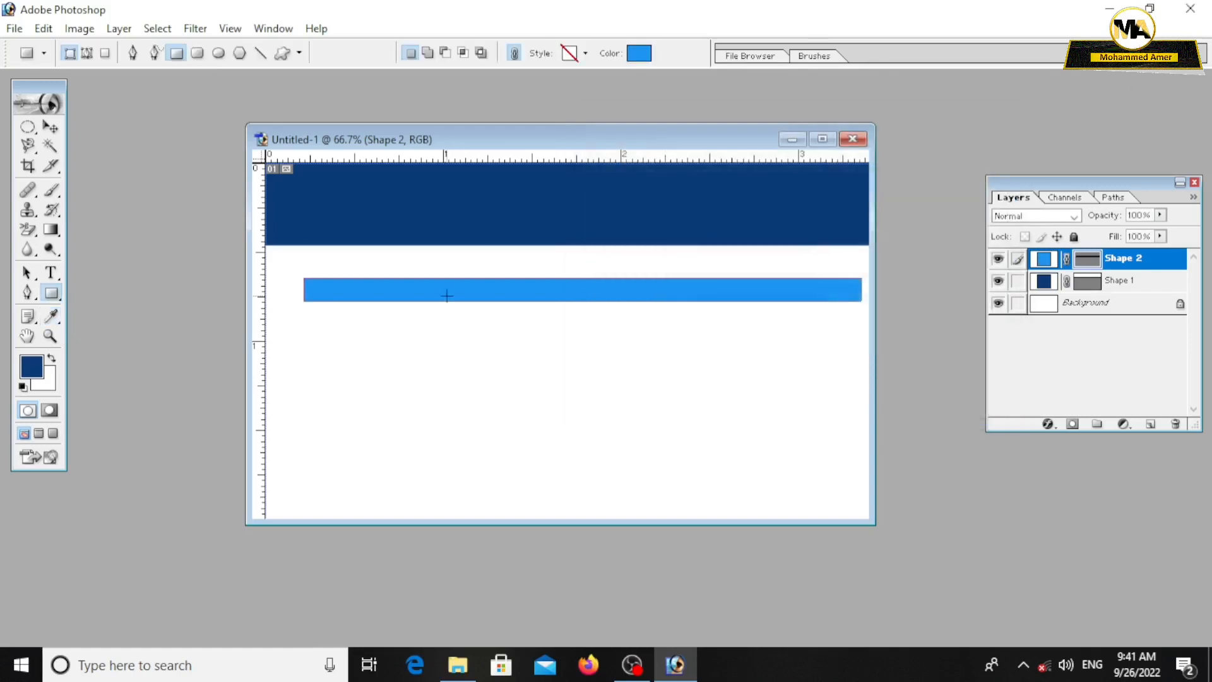
Move the light blue bar onto the header's lower part and scale it to the full card width and about 61.5% height
click(52, 128)
drag(446, 287, 412, 226)
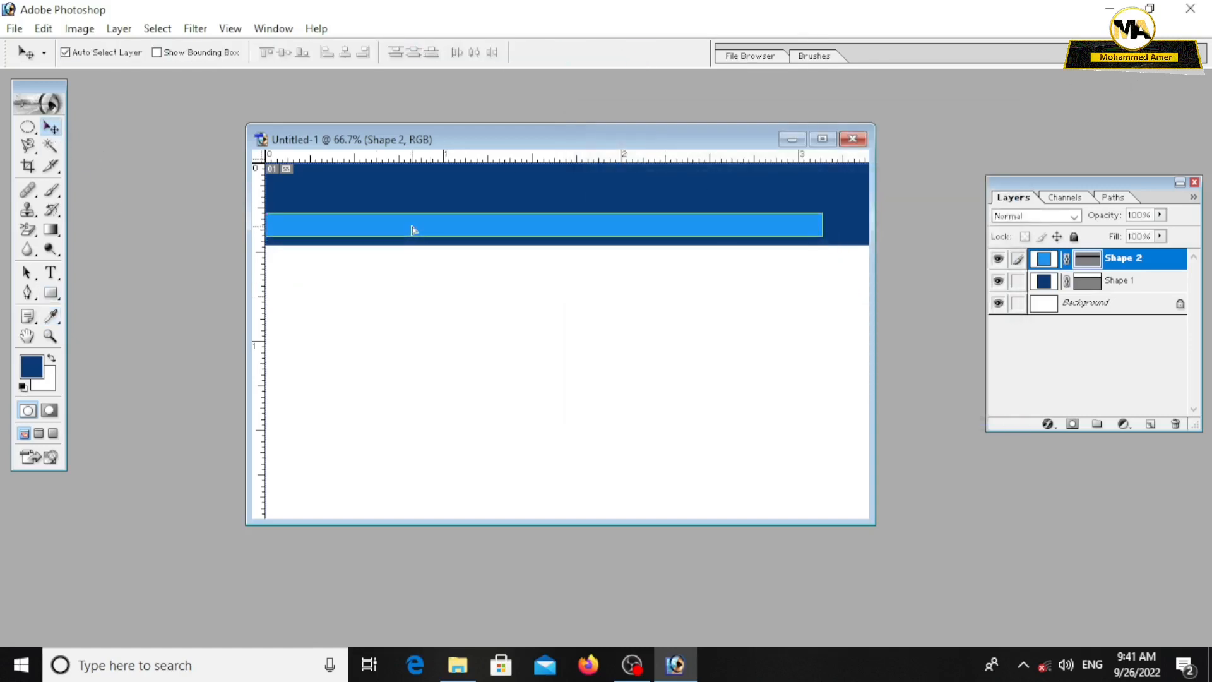
key(ctrl+t)
drag(823, 236, 868, 234)
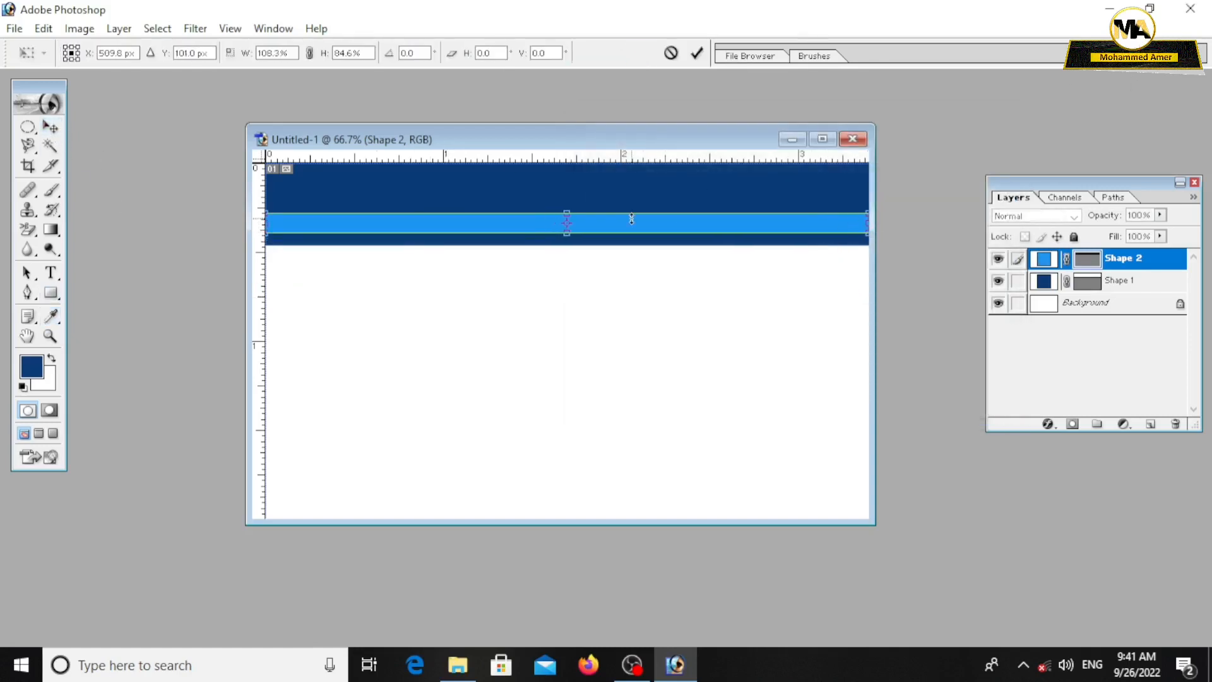
drag(567, 209, 569, 214)
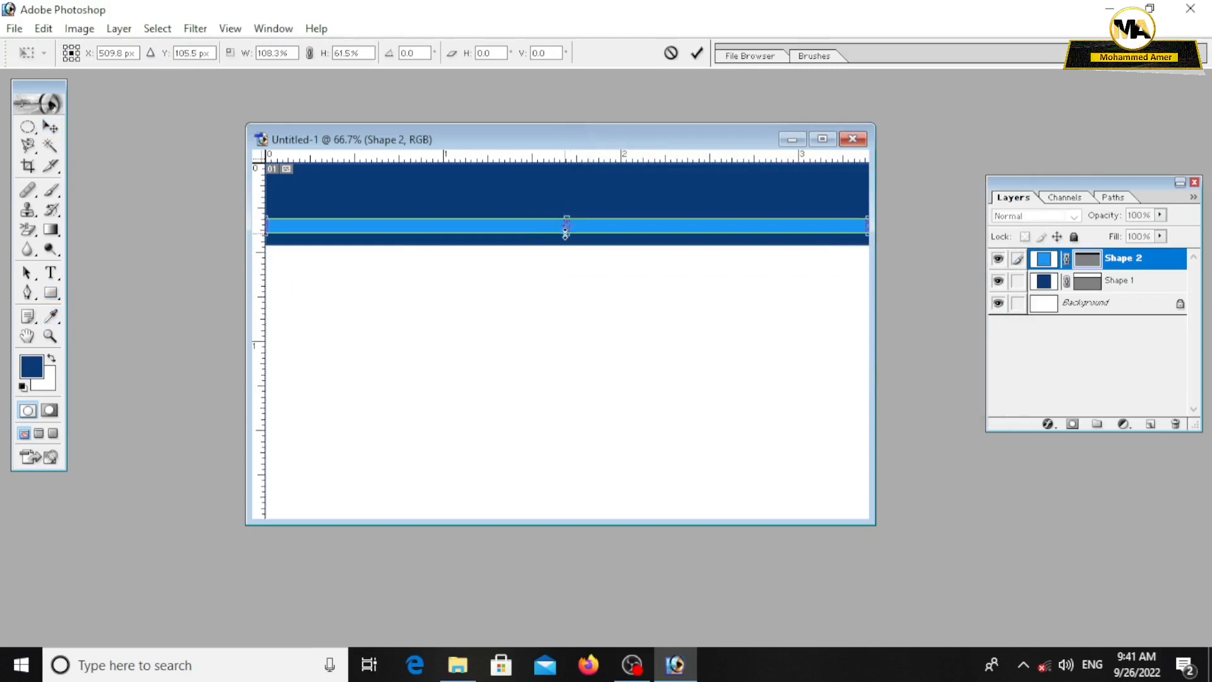
click(50, 128)
key(Return)
click(1083, 261)
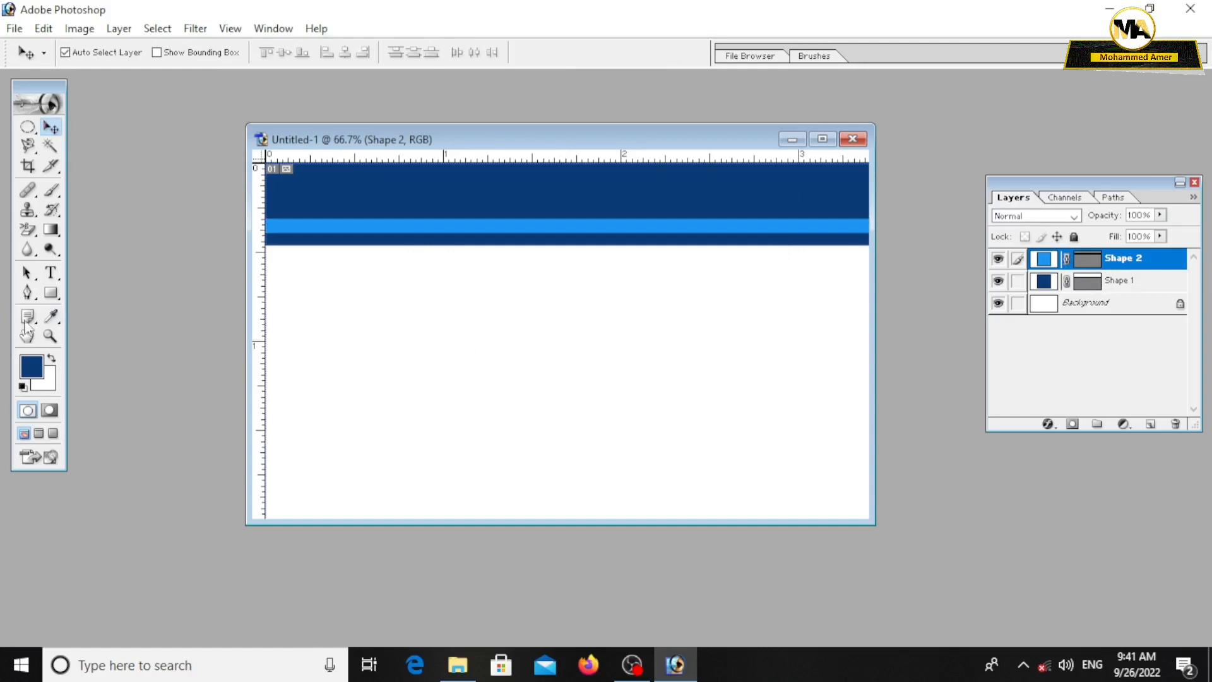
Draw a rectangle about 1.5 inches wide on the white area and fill it with black
click(51, 292)
mouse_move(312, 313)
mouse_down()
mouse_move(373, 339)
mouse_move(573, 354)
mouse_up()
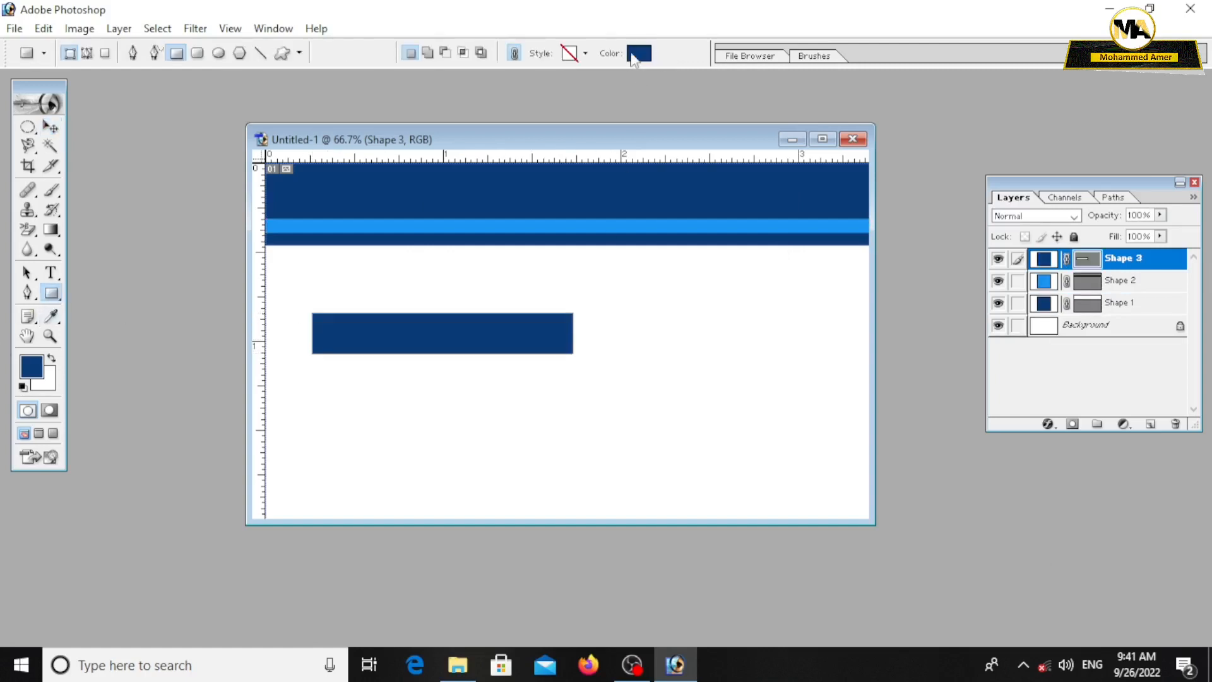
click(634, 55)
click(751, 388)
click(968, 154)
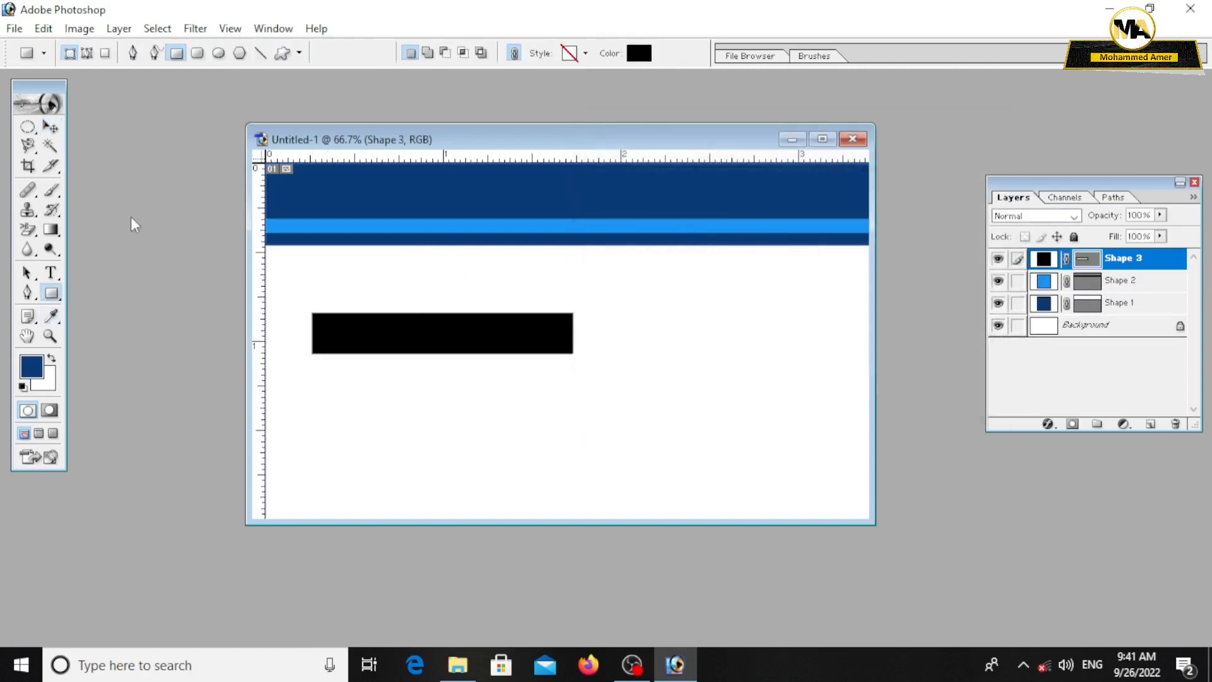
Move the black rectangle to the card's upper-right corner, widen it to about 162% and slant its left edge inward at the top
key(v)
drag(398, 347, 694, 201)
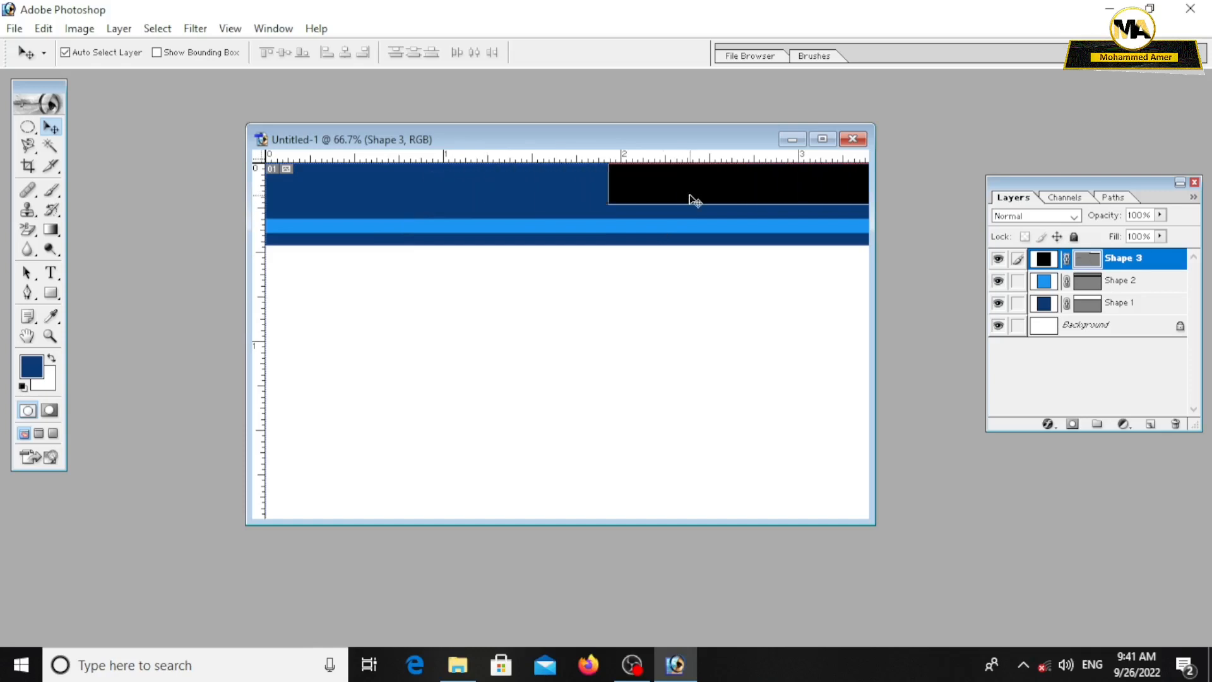
key(ctrl+t)
drag(608, 184, 444, 179)
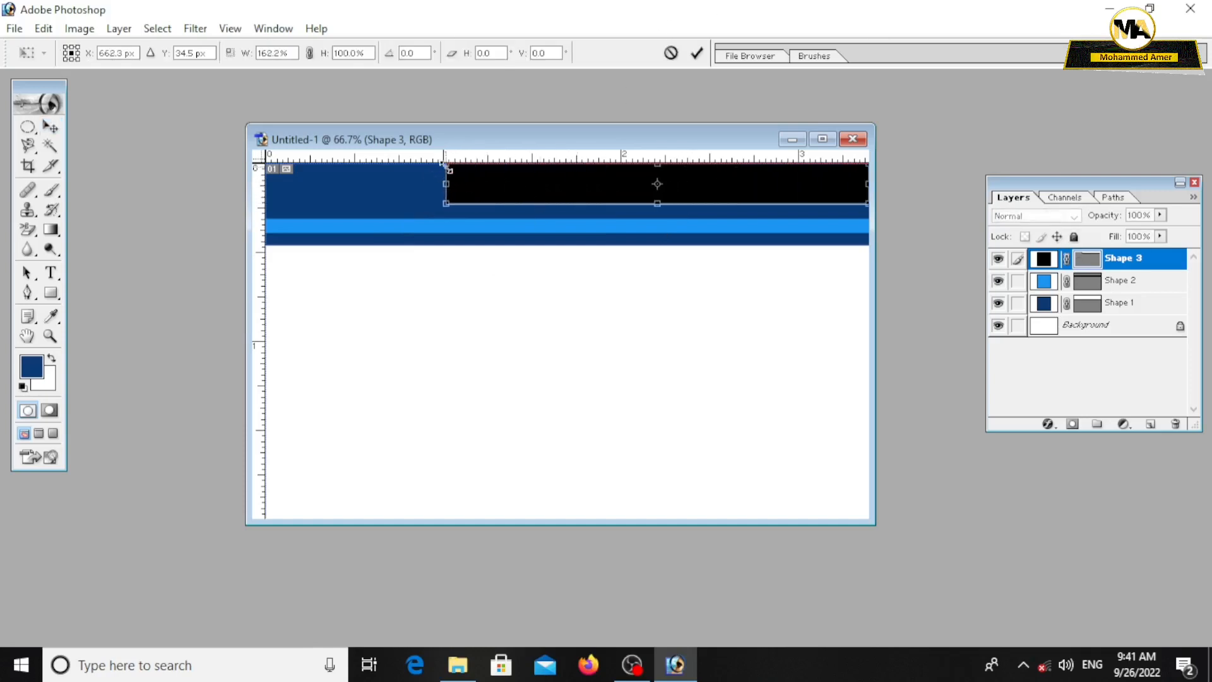
drag(445, 167, 473, 169)
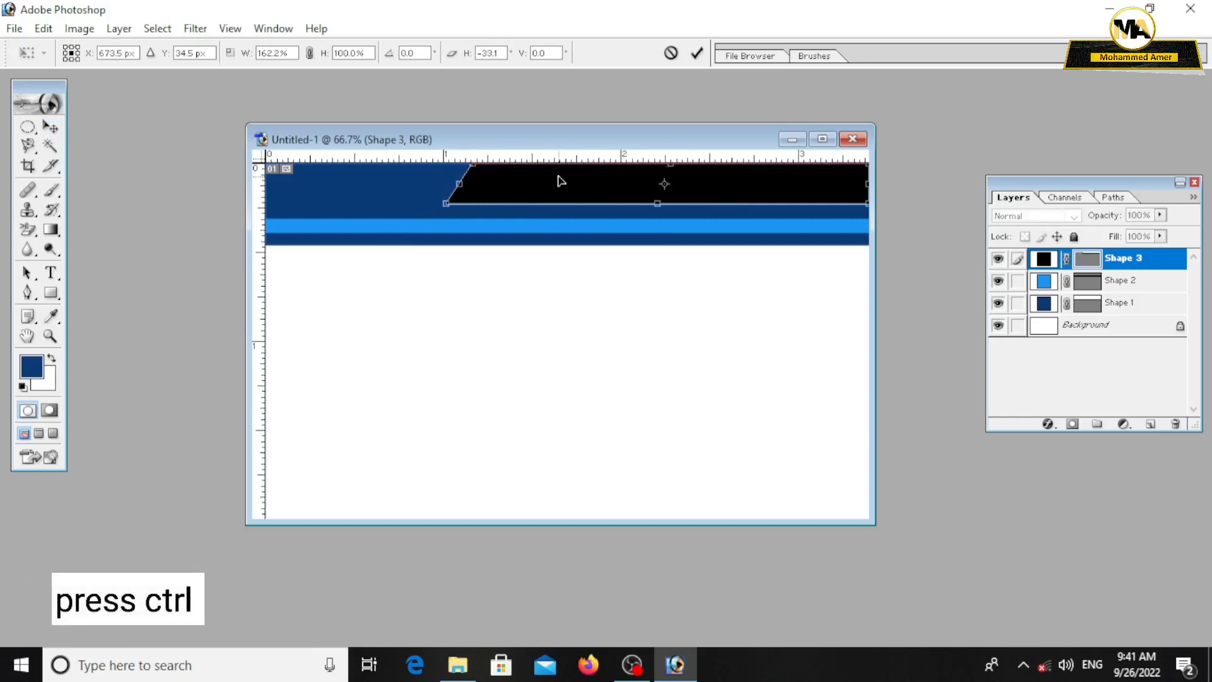
click(49, 127)
click(510, 260)
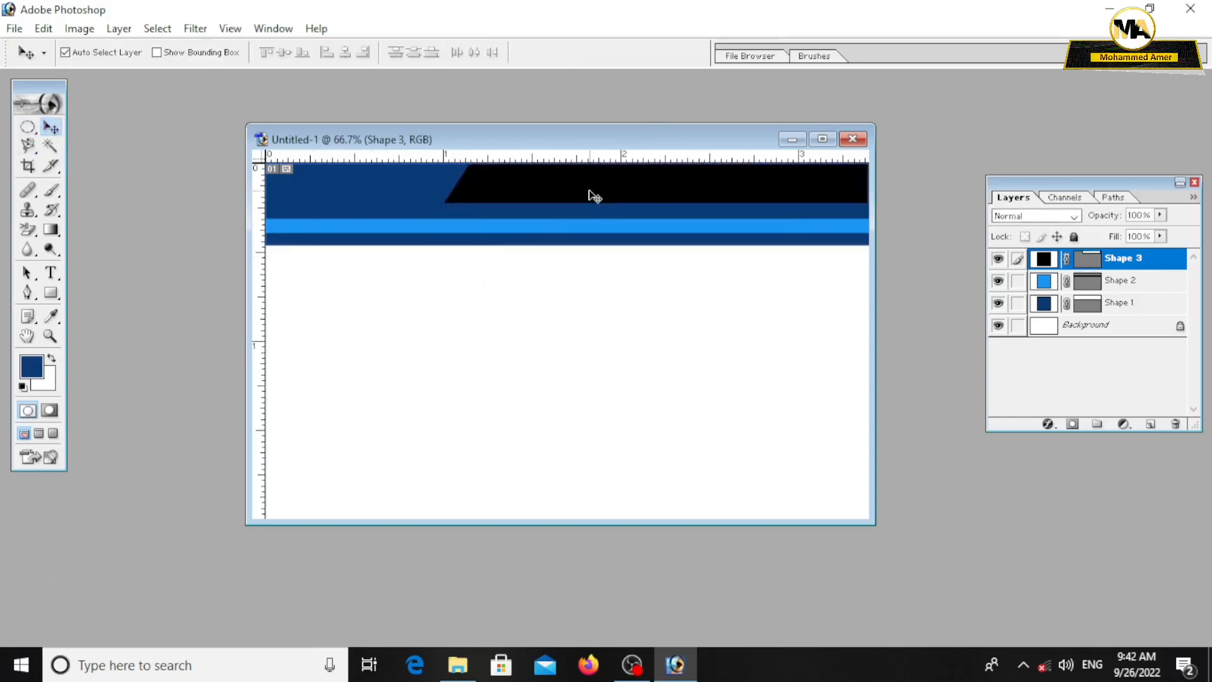
Extend the bottom edge of the dark blue header slightly downward and apply the transformation
click(515, 250)
key(ctrl+t)
drag(570, 246, 570, 259)
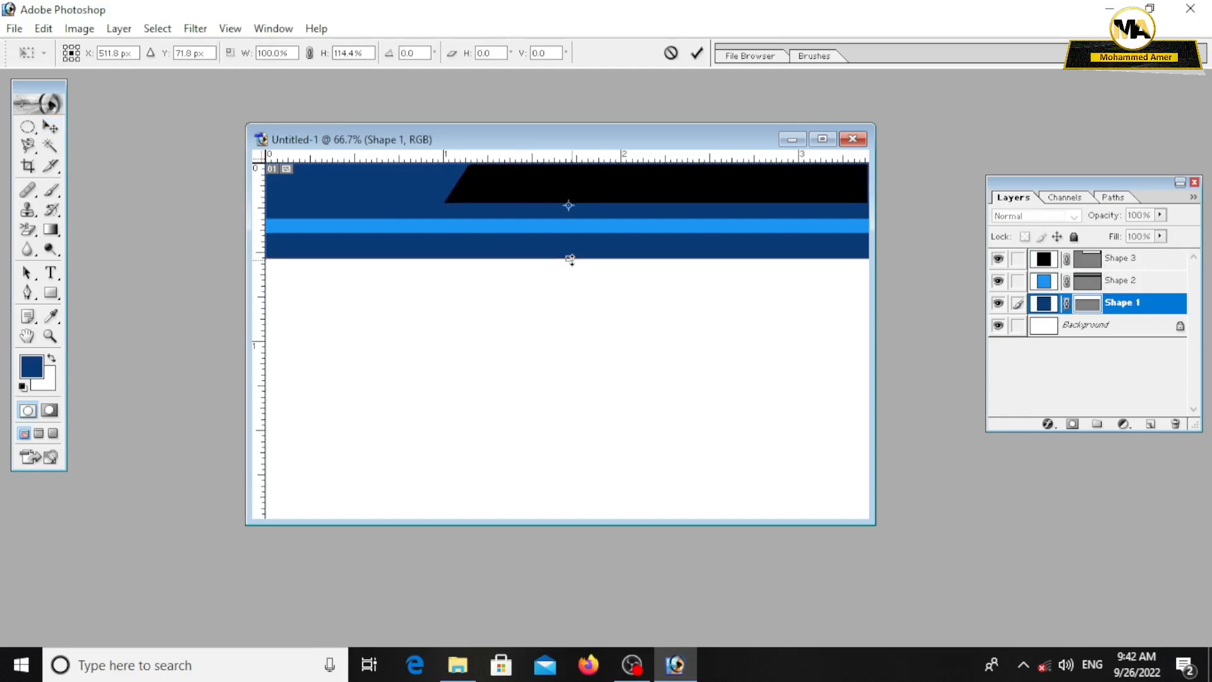
click(51, 126)
click(514, 260)
Nudge the light blue strip down until it sits close to the header's lower edge
click(549, 228)
key(shift+Down)
key(shift+Down)
key(shift+Down)
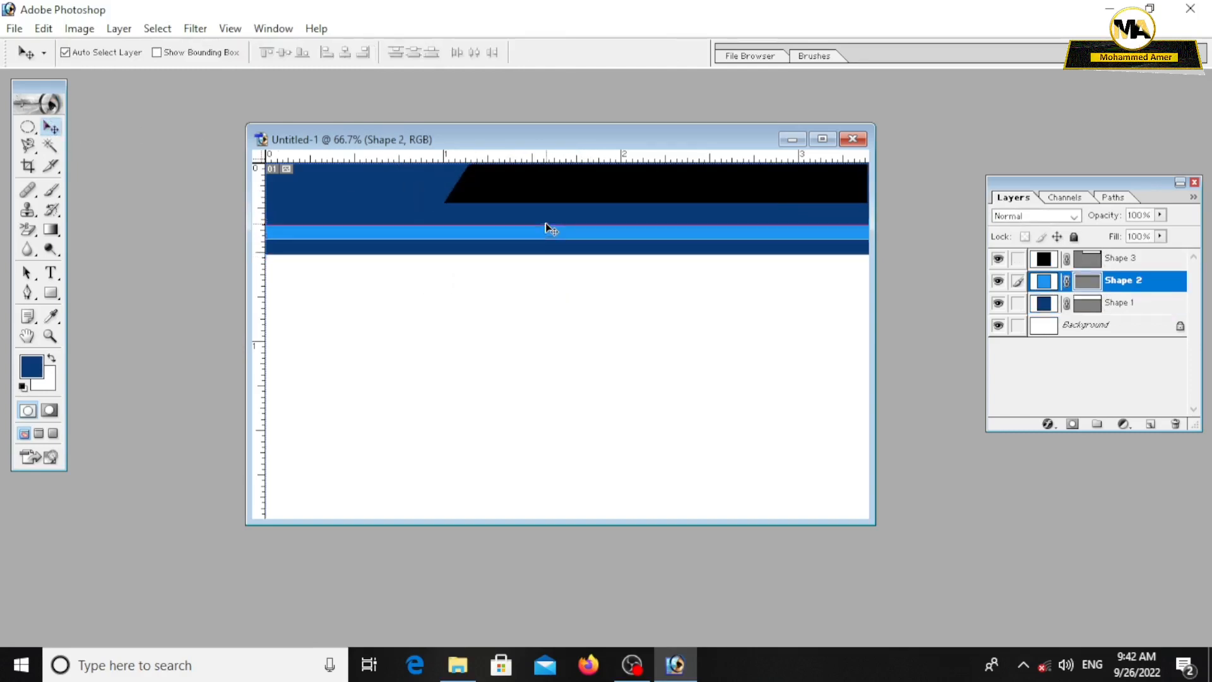
key(shift+Up)
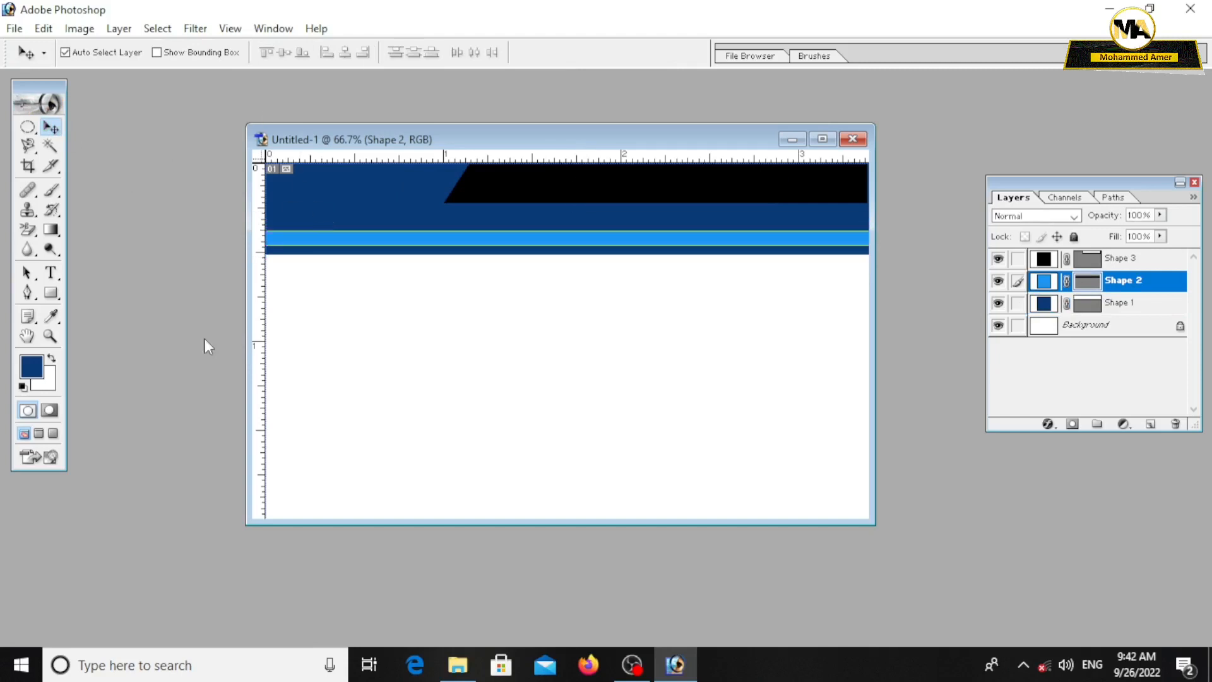
click(1086, 282)
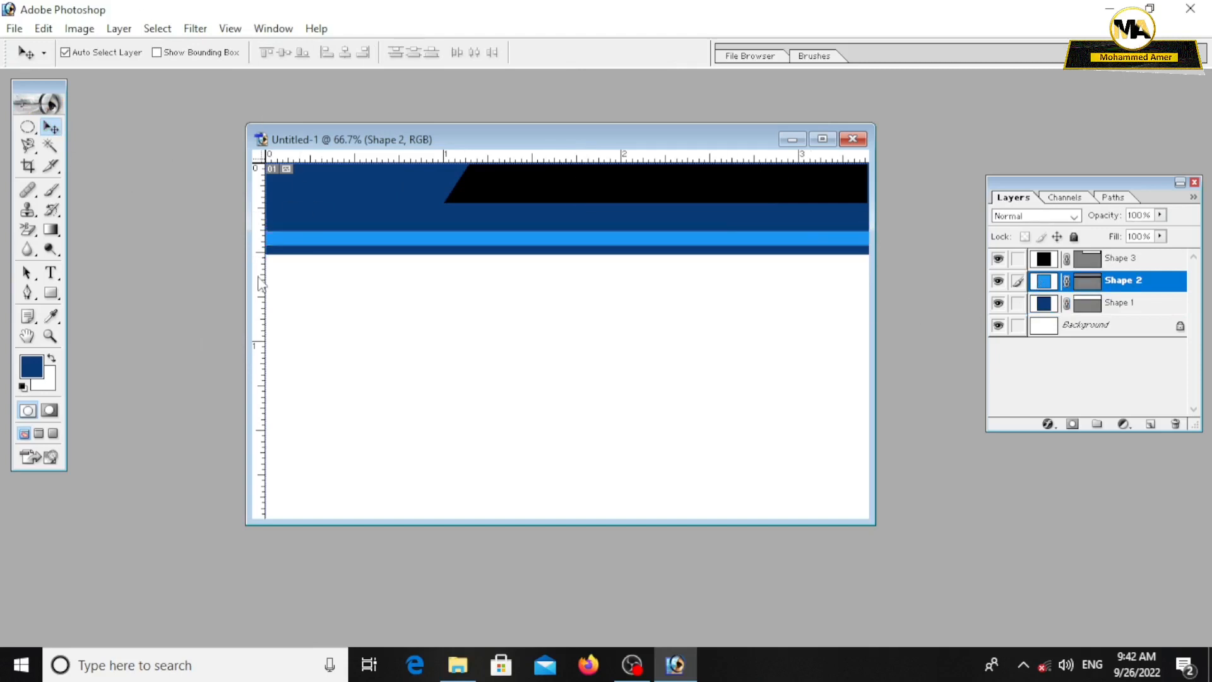
Add the text "XYZ SCHOOL NAME" below the header in Impact at 14 pt
click(52, 272)
drag(729, 335, 742, 345)
text(Impact)
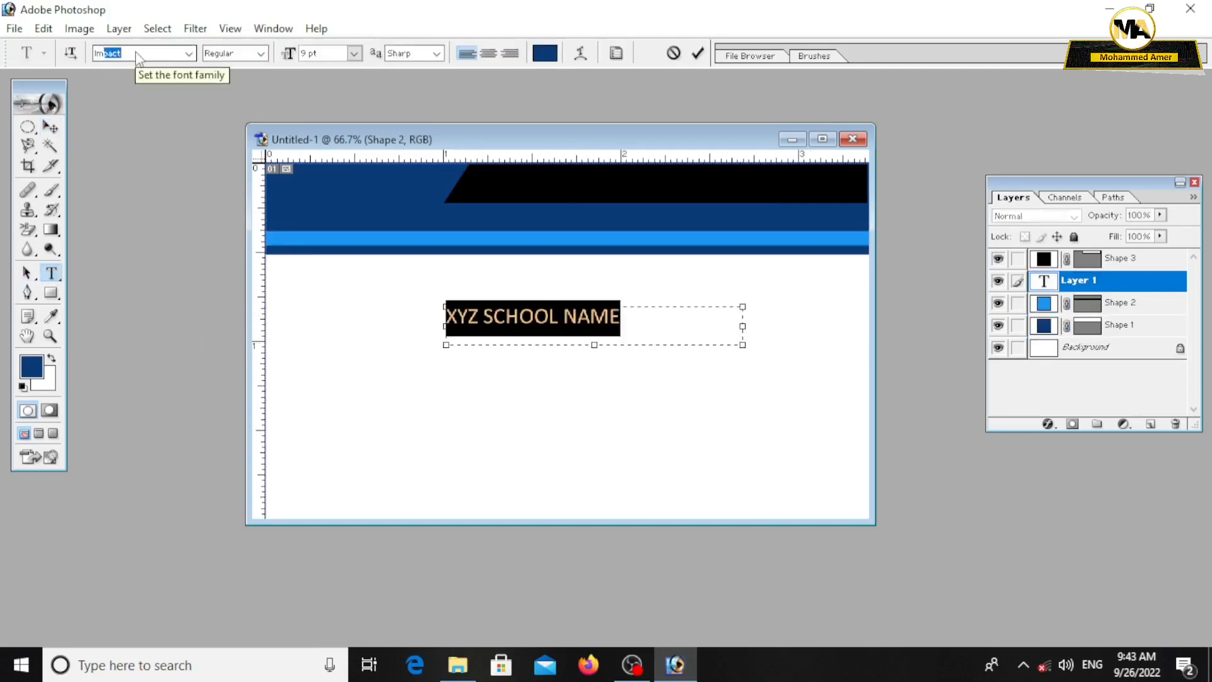
key(Return)
click(354, 53)
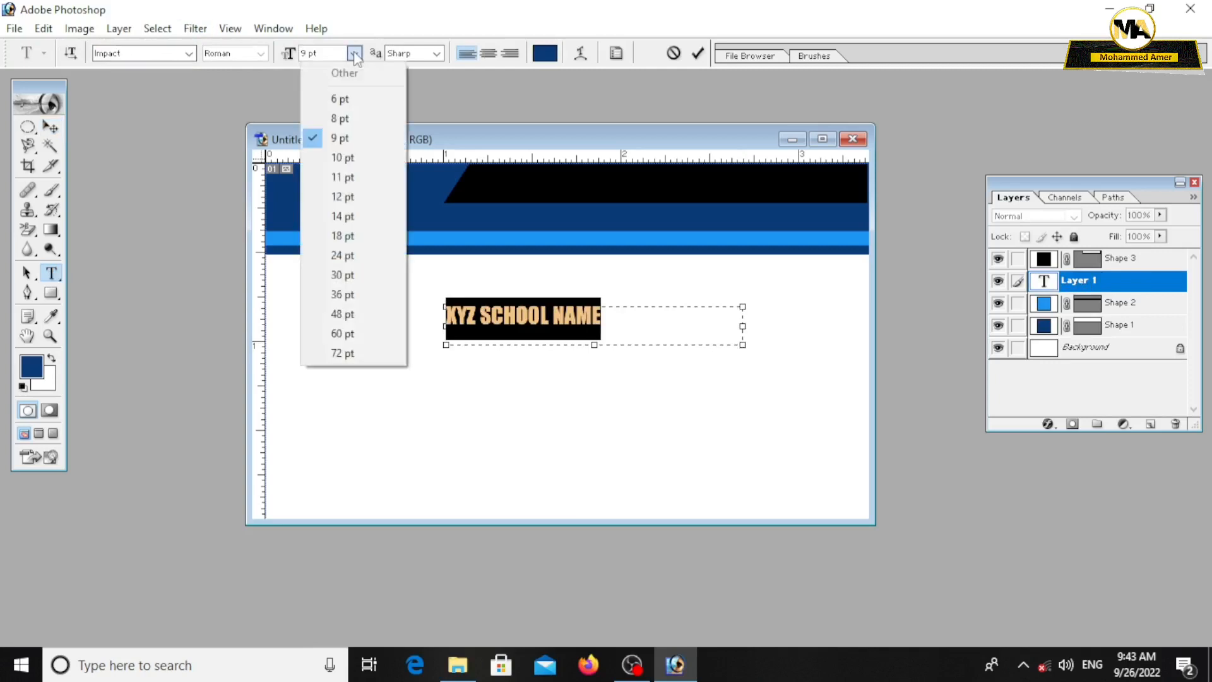
click(349, 213)
Move the school name onto the black band and bring its layer in front of the black shape
click(51, 128)
drag(490, 336, 548, 180)
key(ctrl+bracketright)
Change the colour of the whole school name text to white (FFFFFF)
click(50, 273)
click(625, 184)
key(ctrl+a)
click(544, 53)
drag(638, 292, 588, 162)
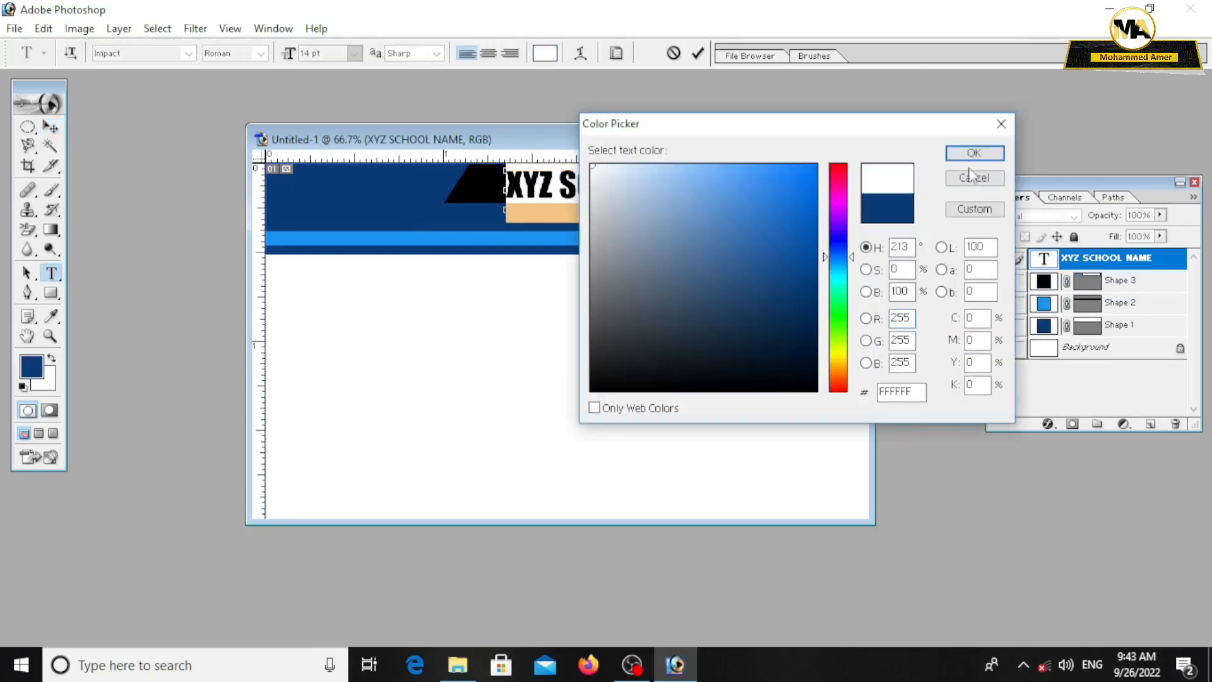
click(974, 154)
Shrink the school name's text box to fit the text and shift it slightly right on the black band
click(731, 192)
drag(805, 209, 773, 199)
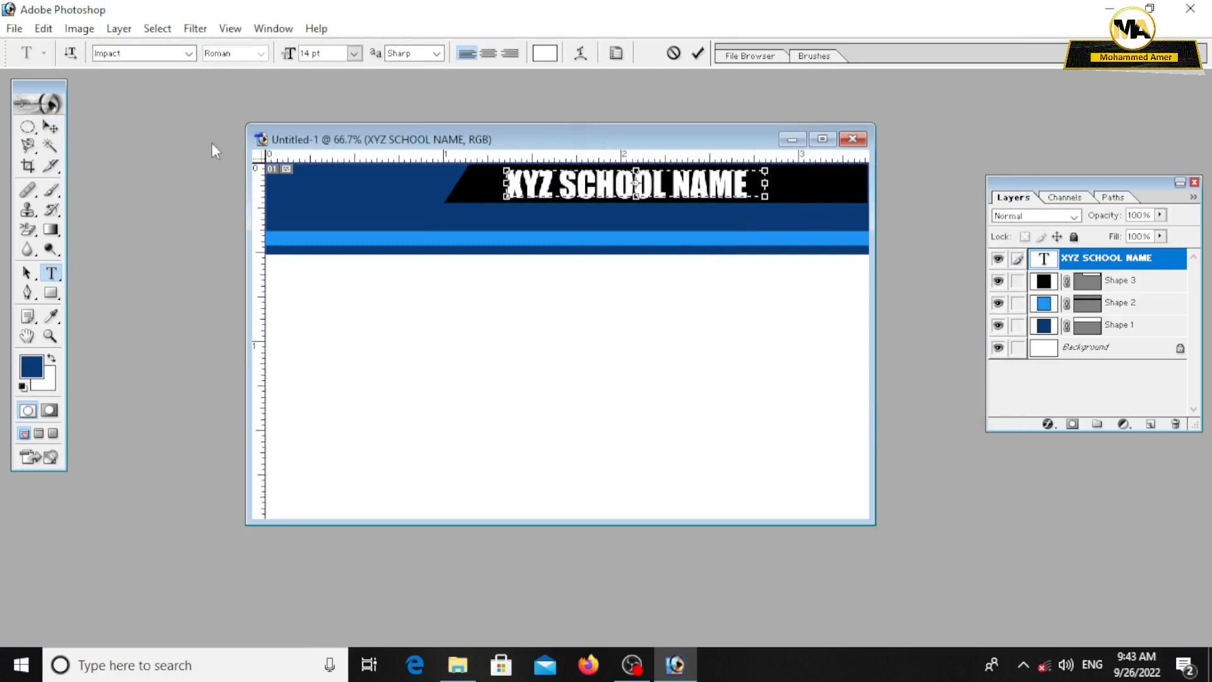
click(50, 126)
drag(603, 196, 616, 195)
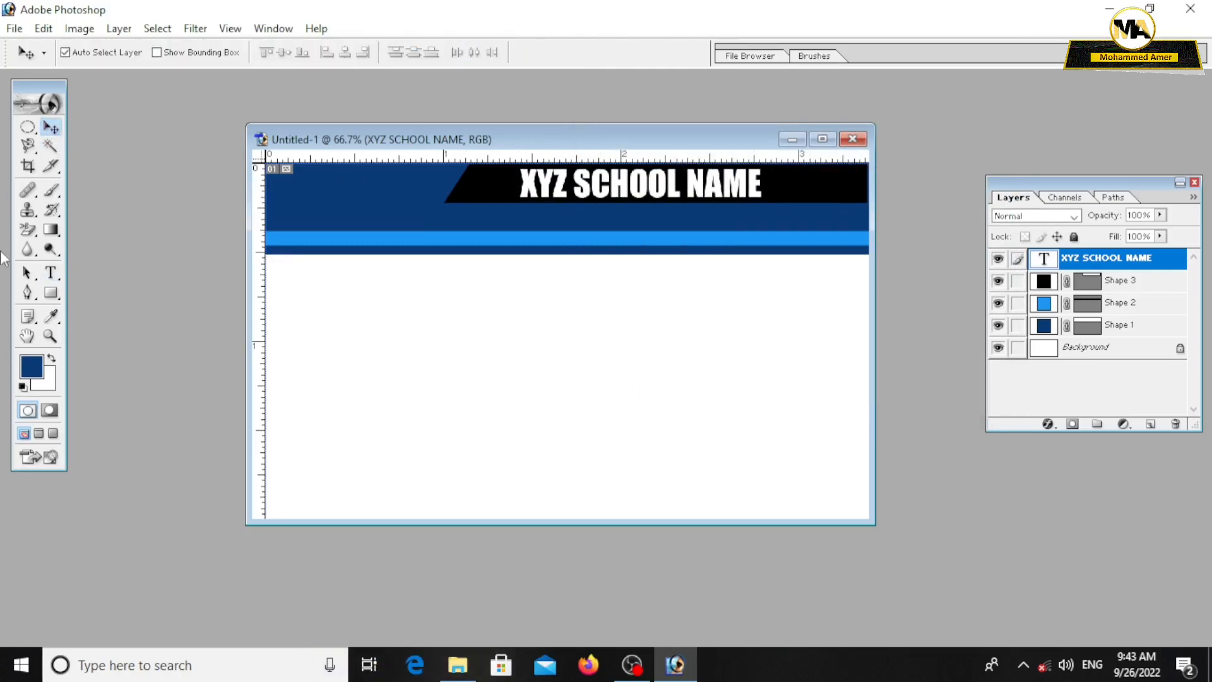
Add the text "Your School Address." in 9 pt Calibri and place it under the school name
key(t)
mouse_move(533, 242)
mouse_down()
mouse_move(595, 238)
mouse_move(552, 234)
mouse_move(570, 234)
mouse_up()
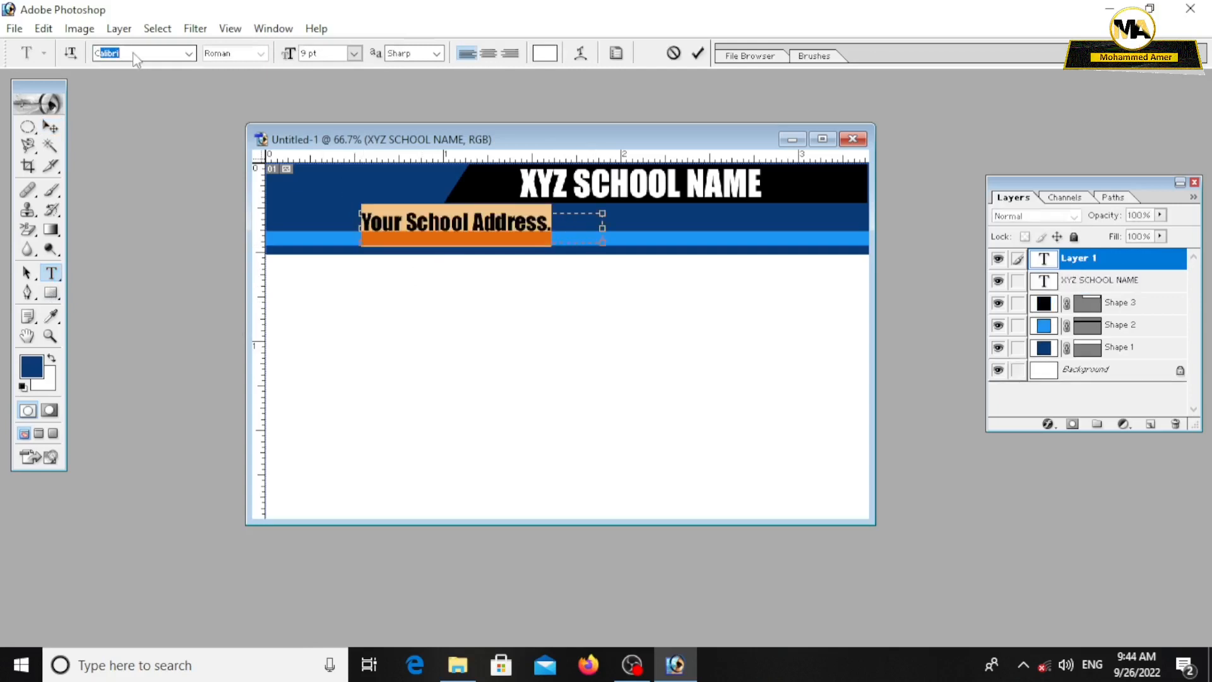
text(al)
click(508, 231)
click(50, 127)
drag(432, 223, 623, 216)
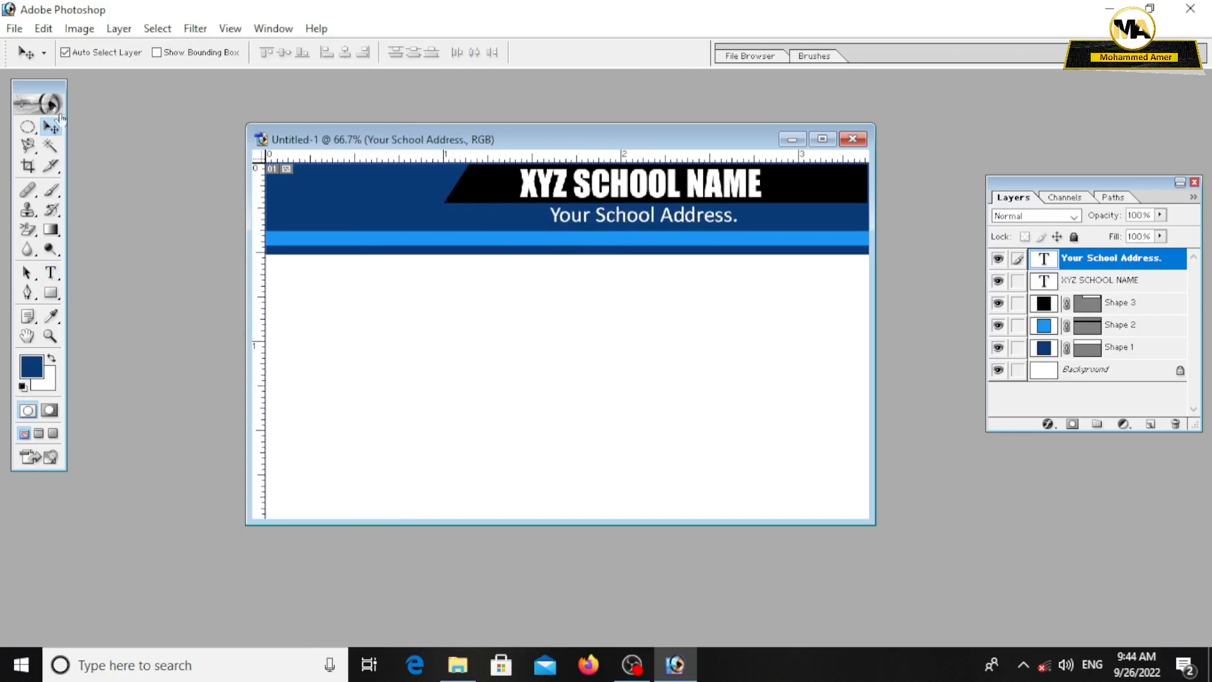
Draw a rounded rectangle about 1.5 inches wide with a 1 in radius below the header and fill it with red
click(51, 293)
click(57, 298)
click(107, 304)
drag(406, 284, 675, 314)
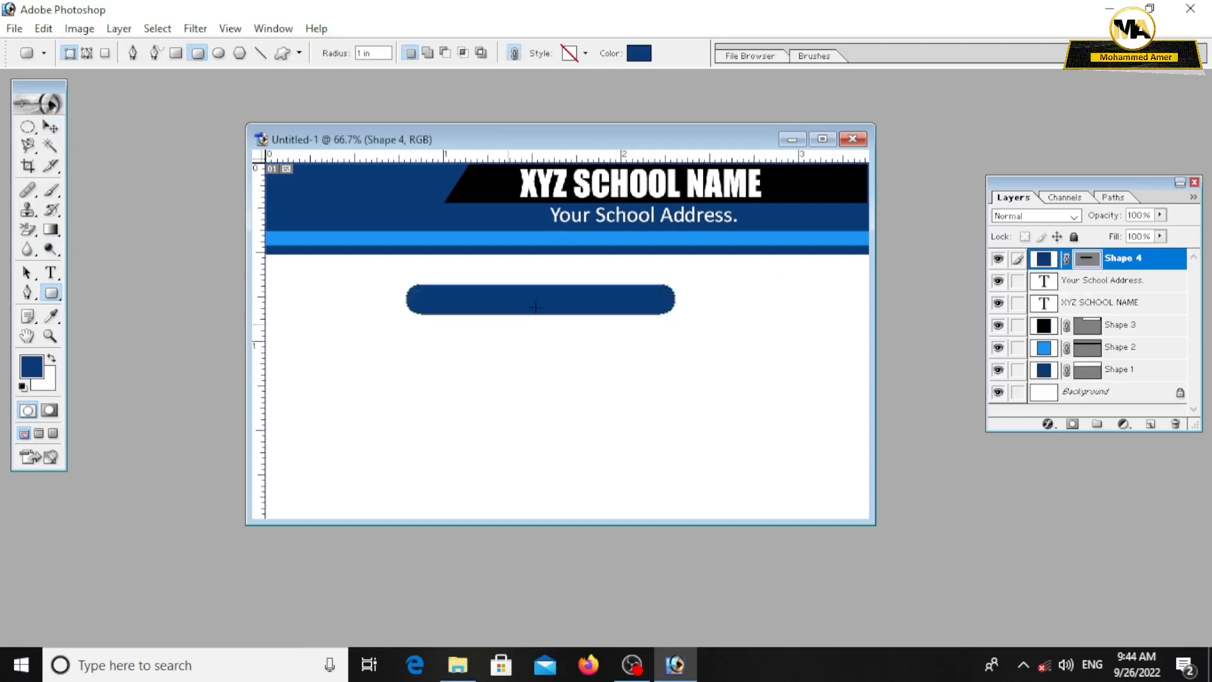
click(639, 53)
click(810, 166)
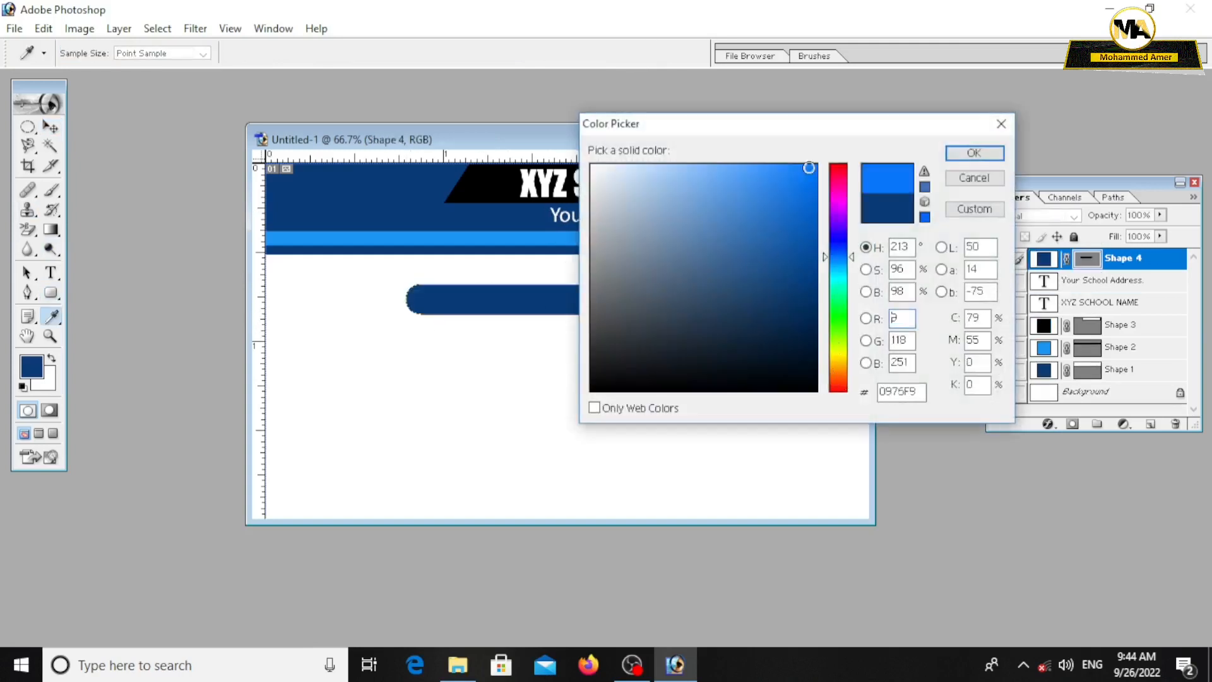
click(845, 164)
click(978, 156)
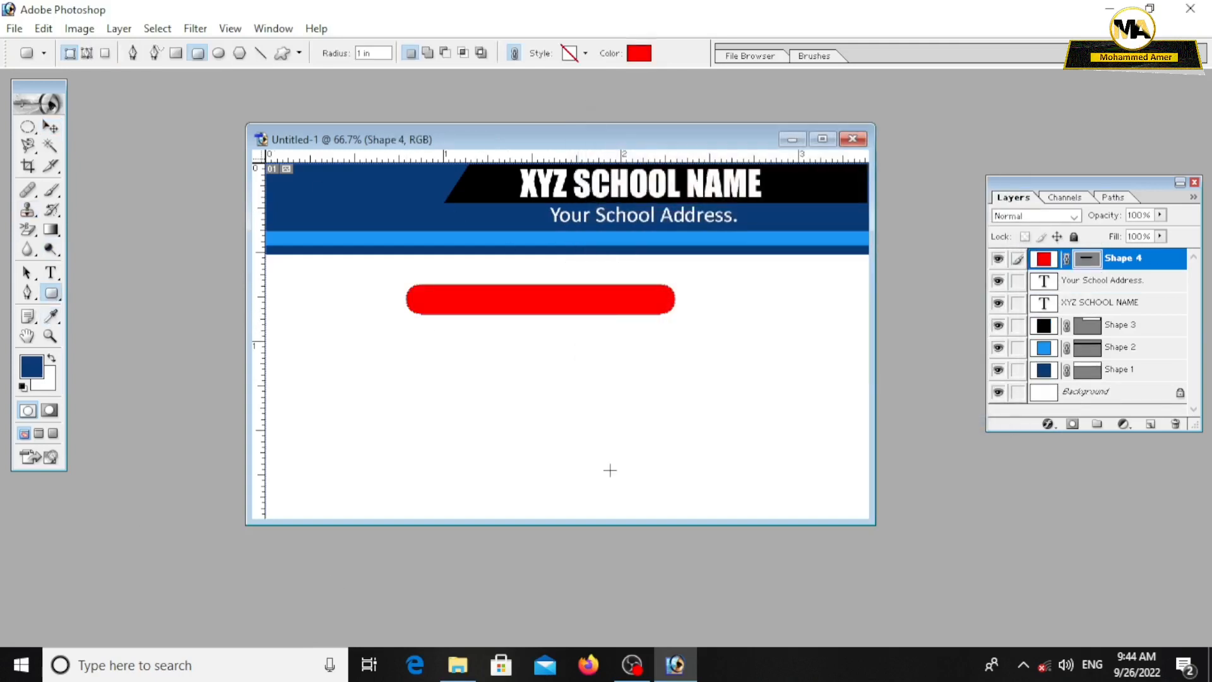
Move the red rounded rectangle up and right, just beneath the header and roughly centred on the card
click(58, 127)
drag(449, 303, 484, 290)
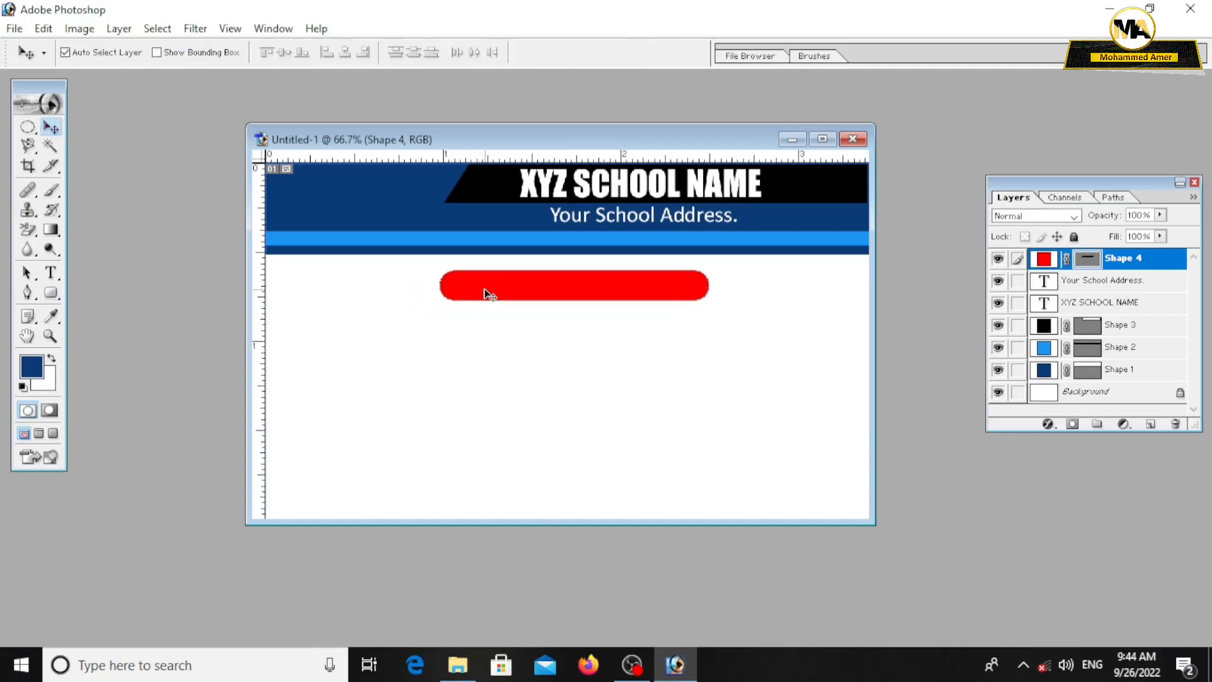
Stretch the red rounded rectangle to about 135% of its height and nudge it up toward the header
key(ctrl+t)
drag(573, 301, 576, 274)
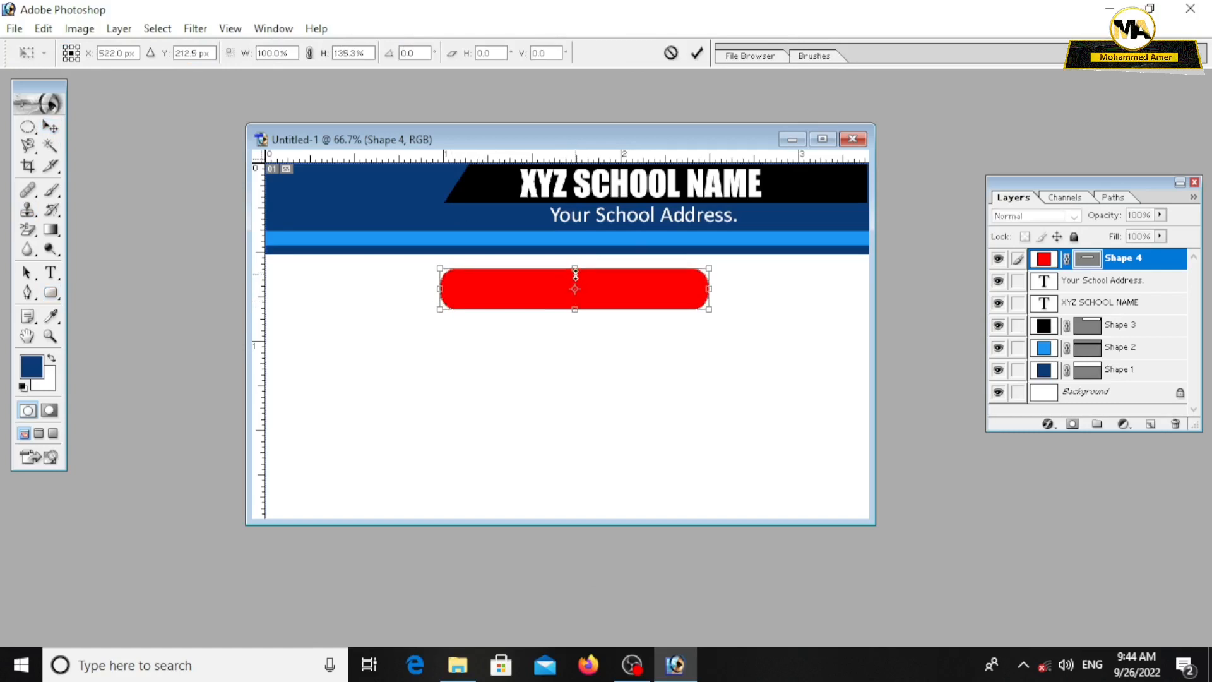
click(52, 127)
click(522, 263)
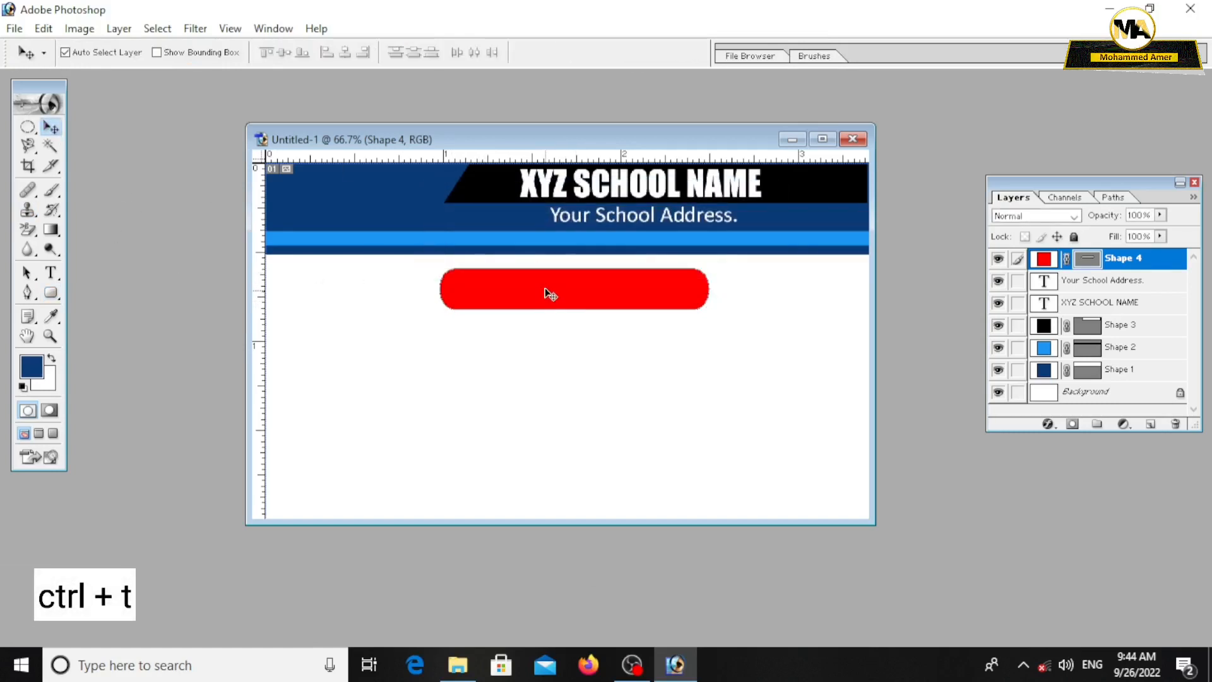
drag(544, 286, 543, 289)
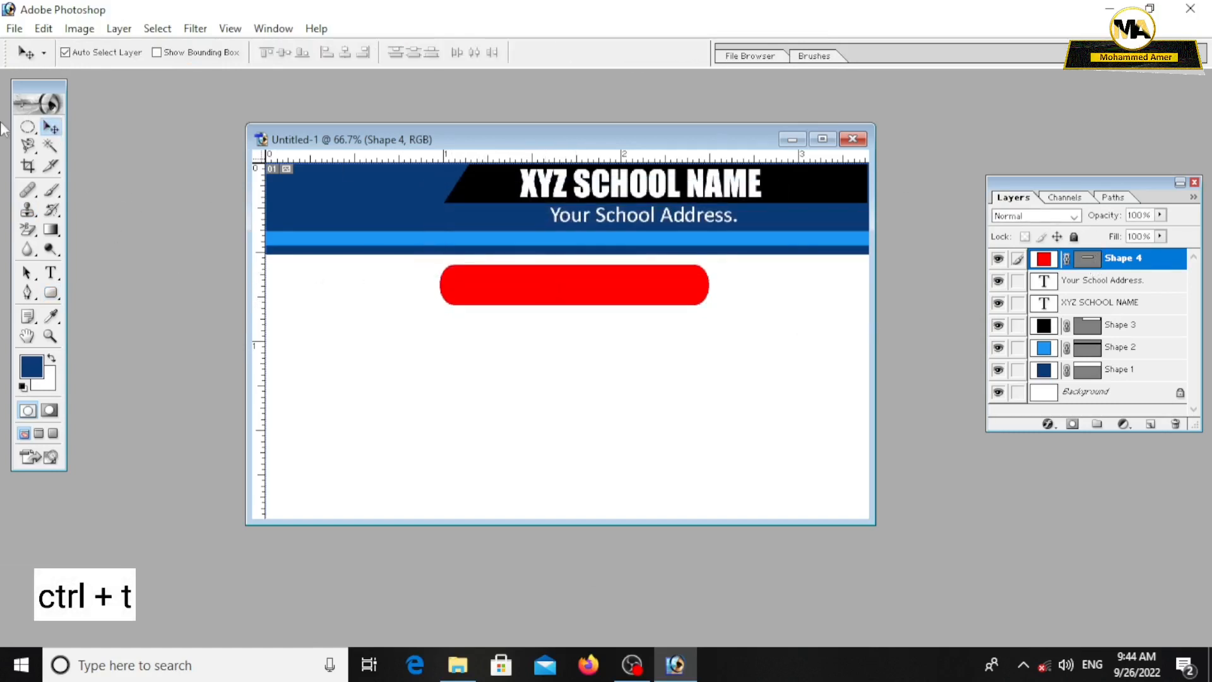
Add the text "IDENTITY CARD" below the red bar in 10 pt Cooper Black
click(51, 272)
drag(409, 345, 743, 391)
key(ctrl+v)
key(ctrl+a)
click(107, 53)
key(Return)
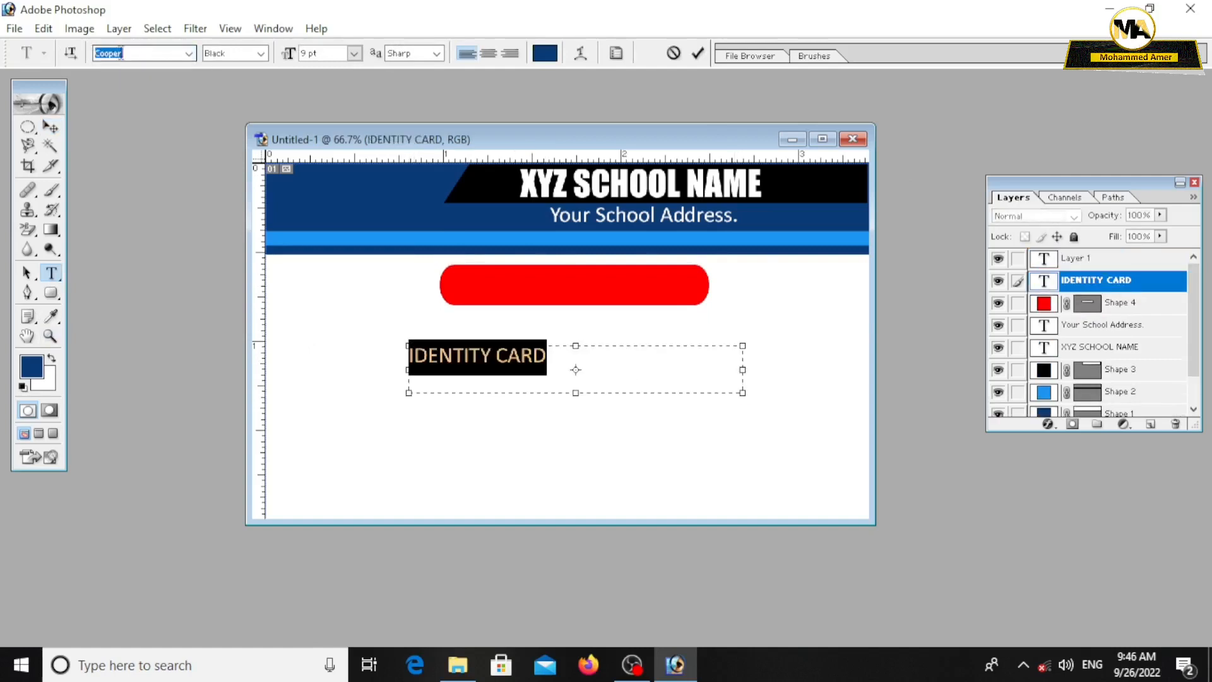
click(354, 53)
click(349, 161)
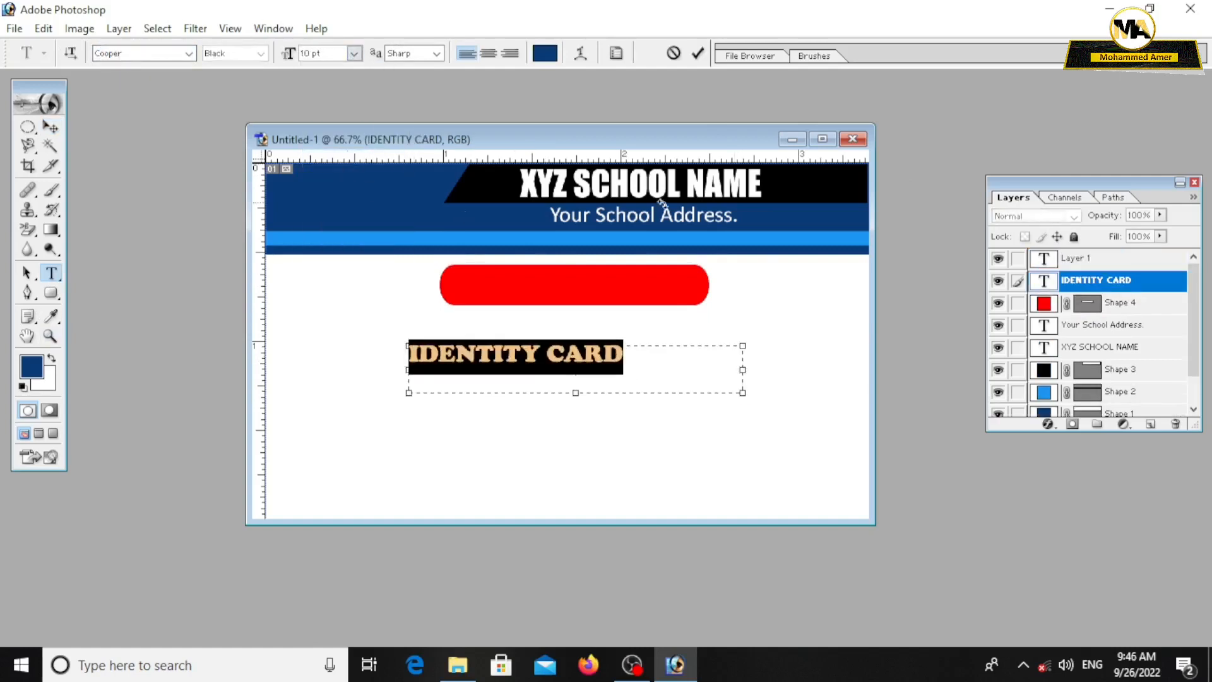
Shrink the "IDENTITY CARD" text box to fit its text and centre it on the red rounded bar
drag(752, 351, 650, 363)
click(50, 127)
drag(553, 366, 611, 296)
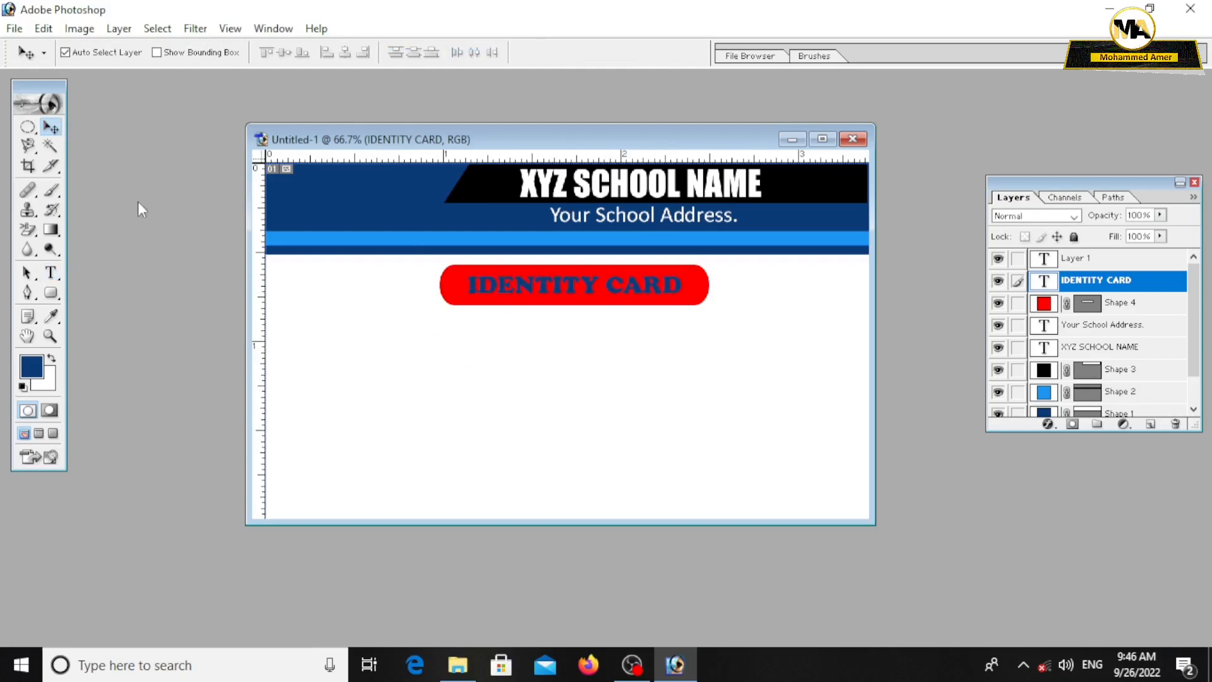
Recolour the "IDENTITY CARD" text white (FFFFFF)
click(51, 272)
drag(685, 288, 465, 287)
click(545, 54)
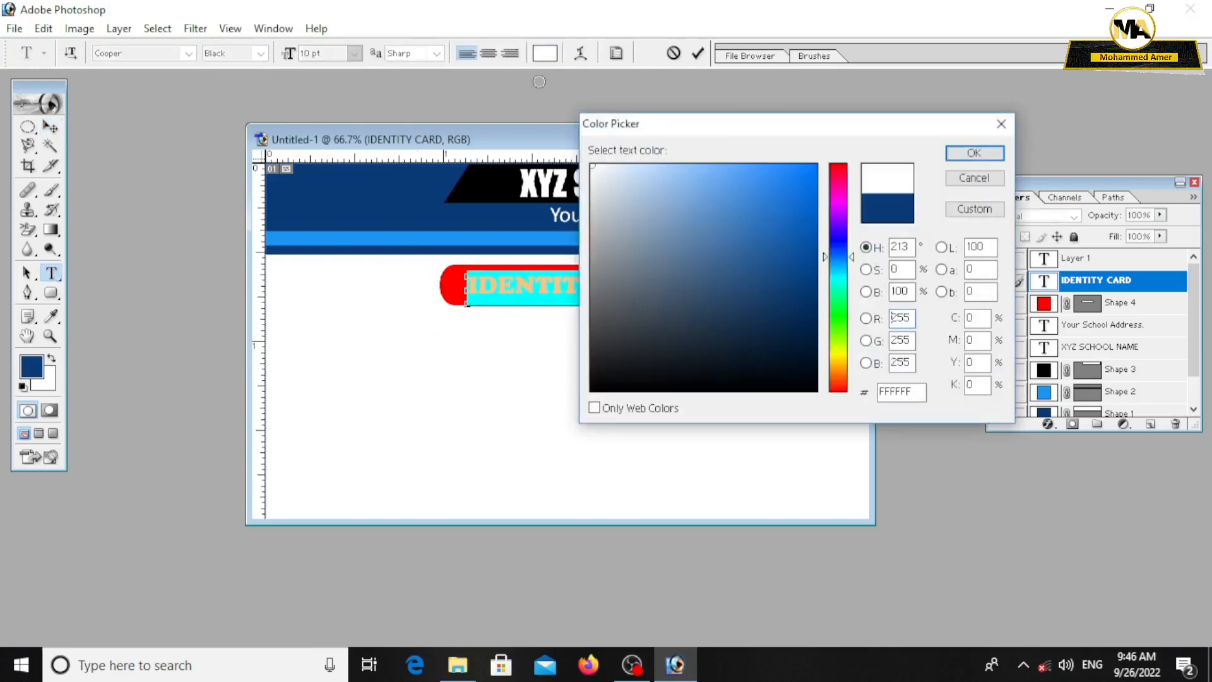
click(974, 153)
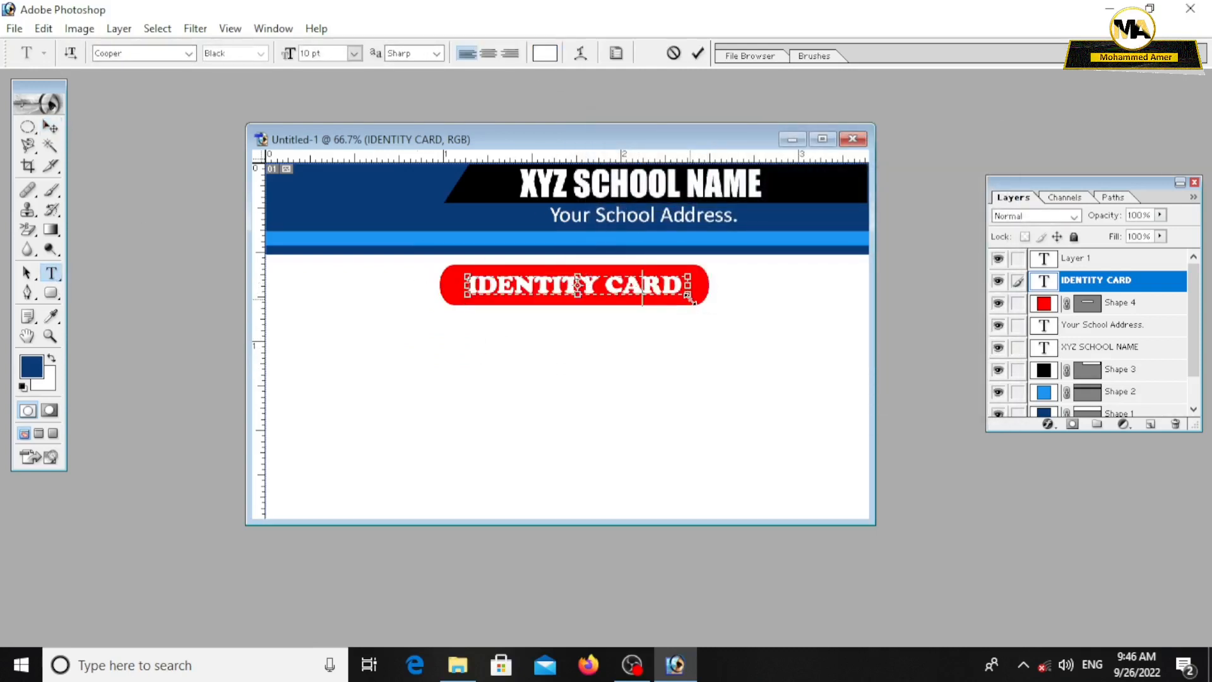
click(51, 127)
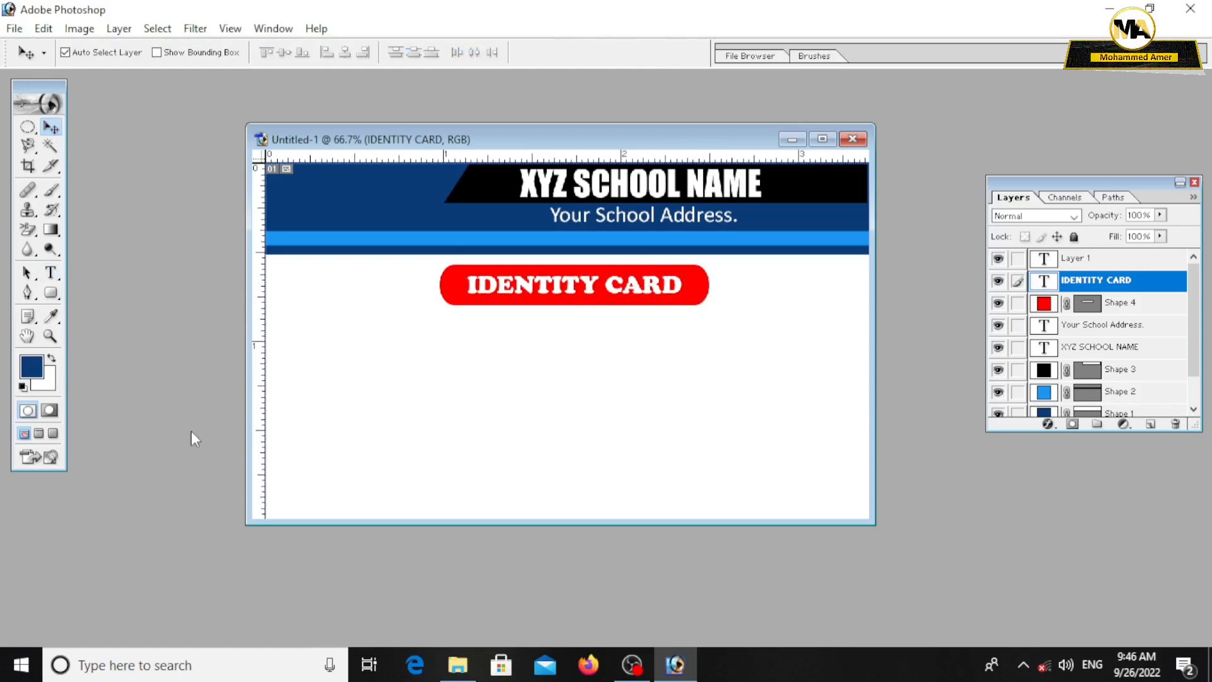
Draw a circle about 0.65 inch wide, place it over the left part of the header and fill it with white
drag(52, 292, 87, 326)
drag(350, 351, 445, 427)
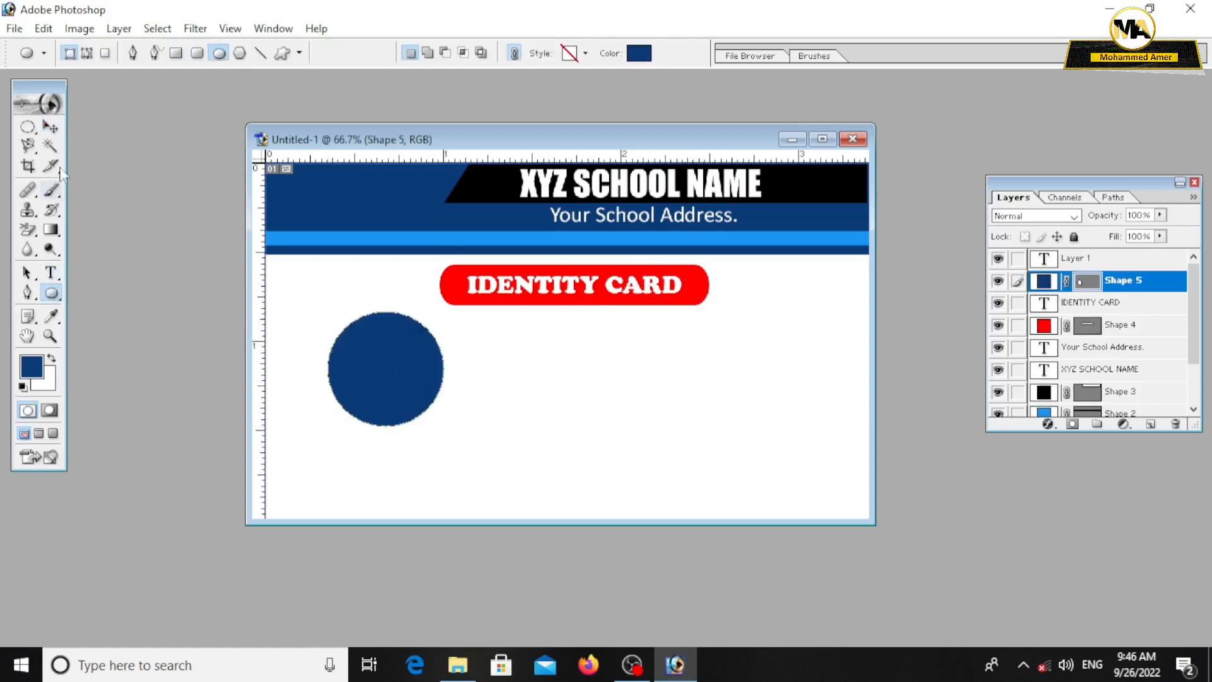
key(v)
drag(373, 359, 355, 242)
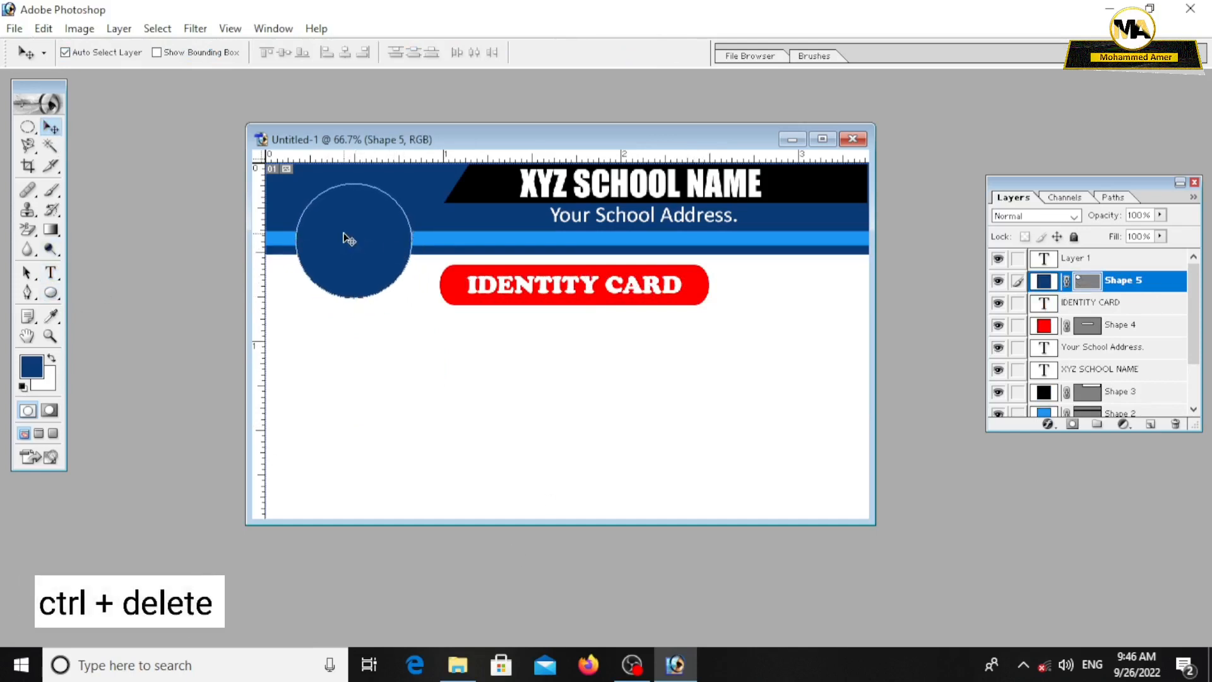
key(ctrl+Delete)
click(1092, 288)
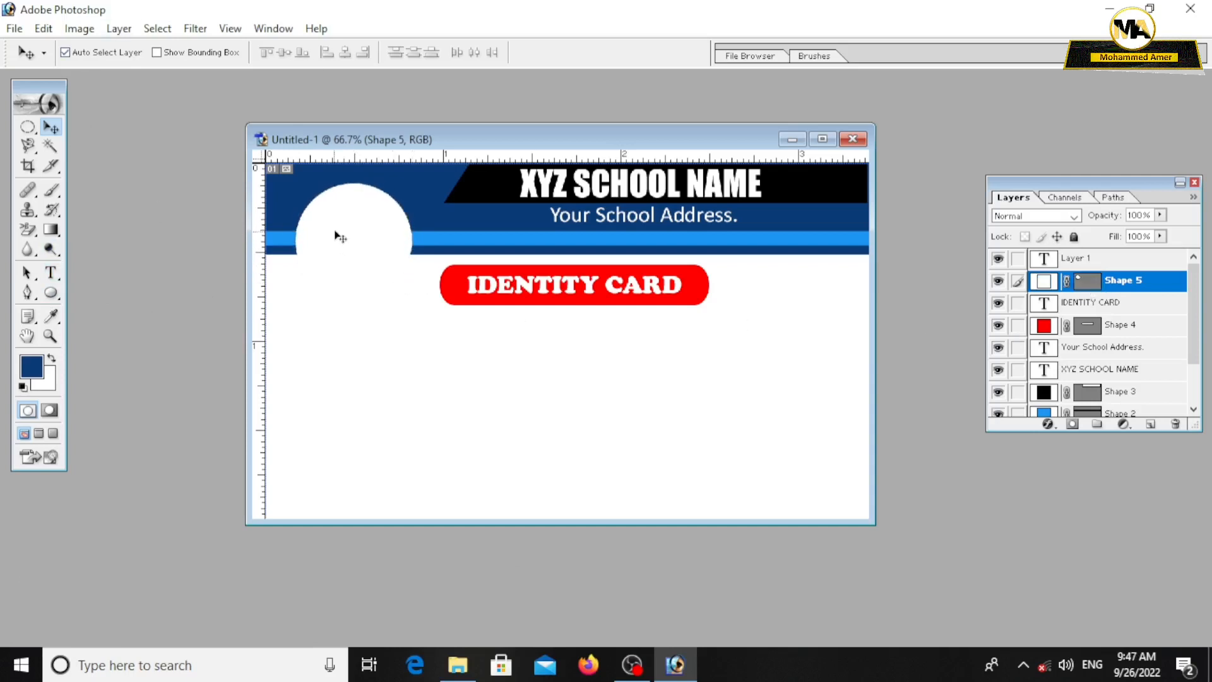
Enlarge the white circle to about 120% width and 111% height and apply the transformation
key(ctrl+t)
drag(413, 241, 436, 242)
drag(362, 184, 358, 178)
drag(359, 298, 355, 307)
click(57, 132)
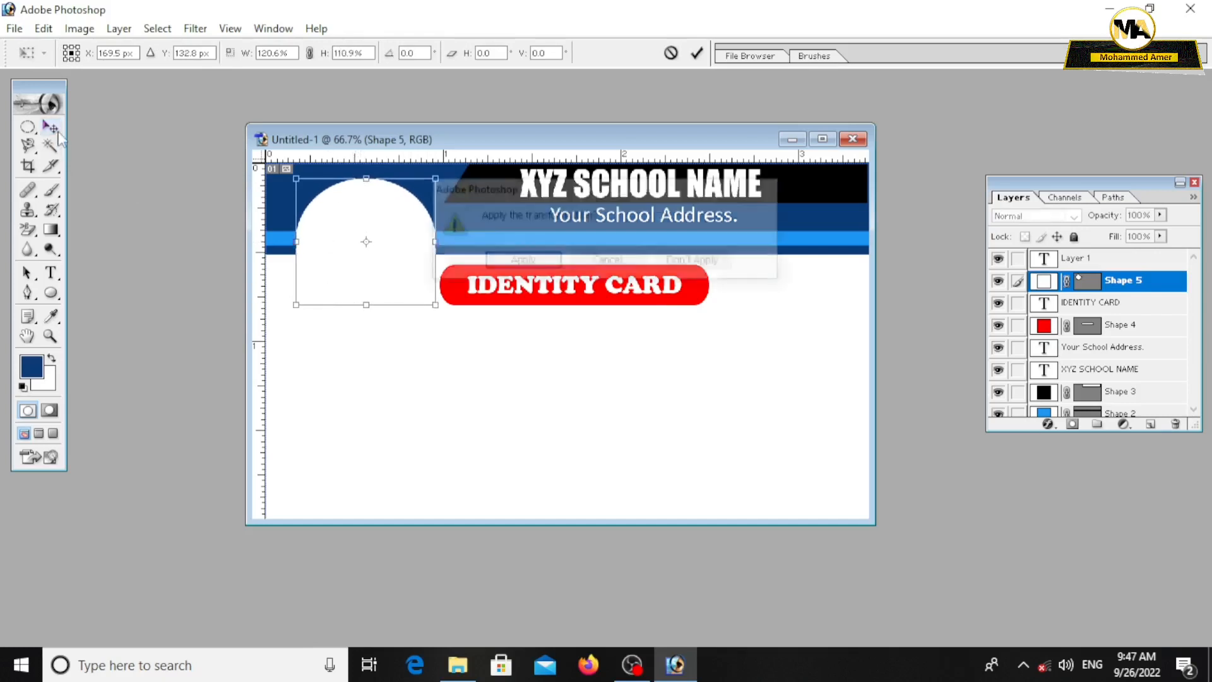
click(521, 276)
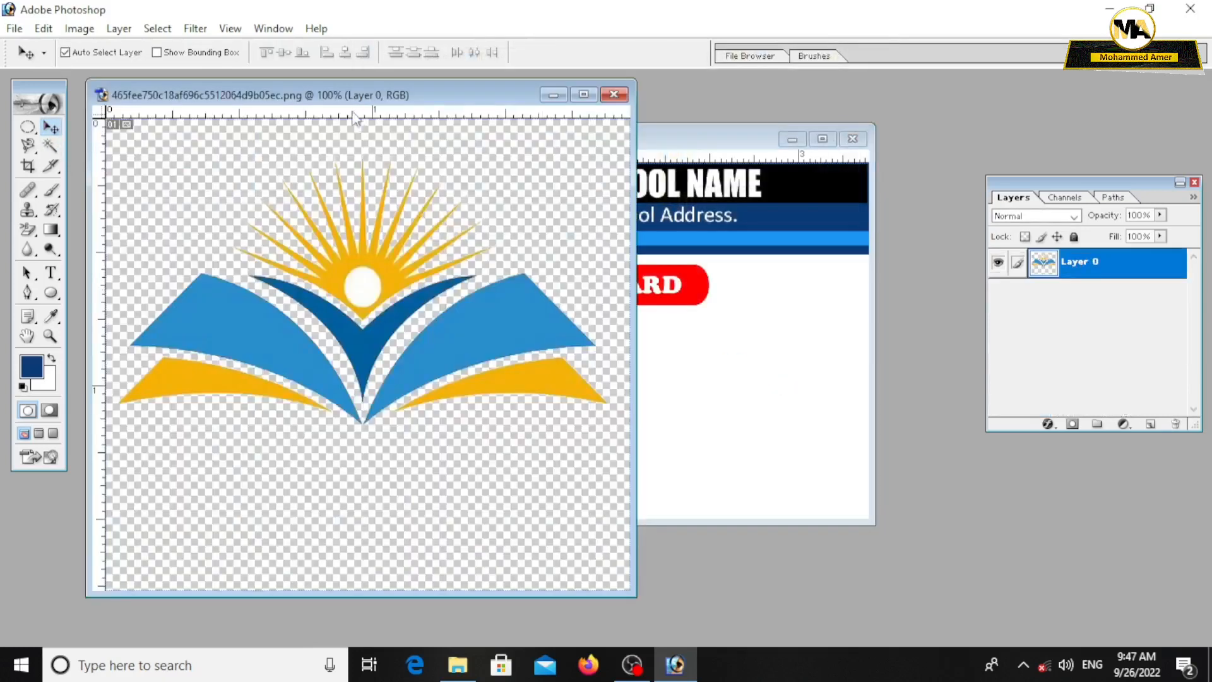
Copy the book-and-sun logo into the card and scale it to about 40% width and 49% height inside the white circle
drag(356, 114, 1054, 132)
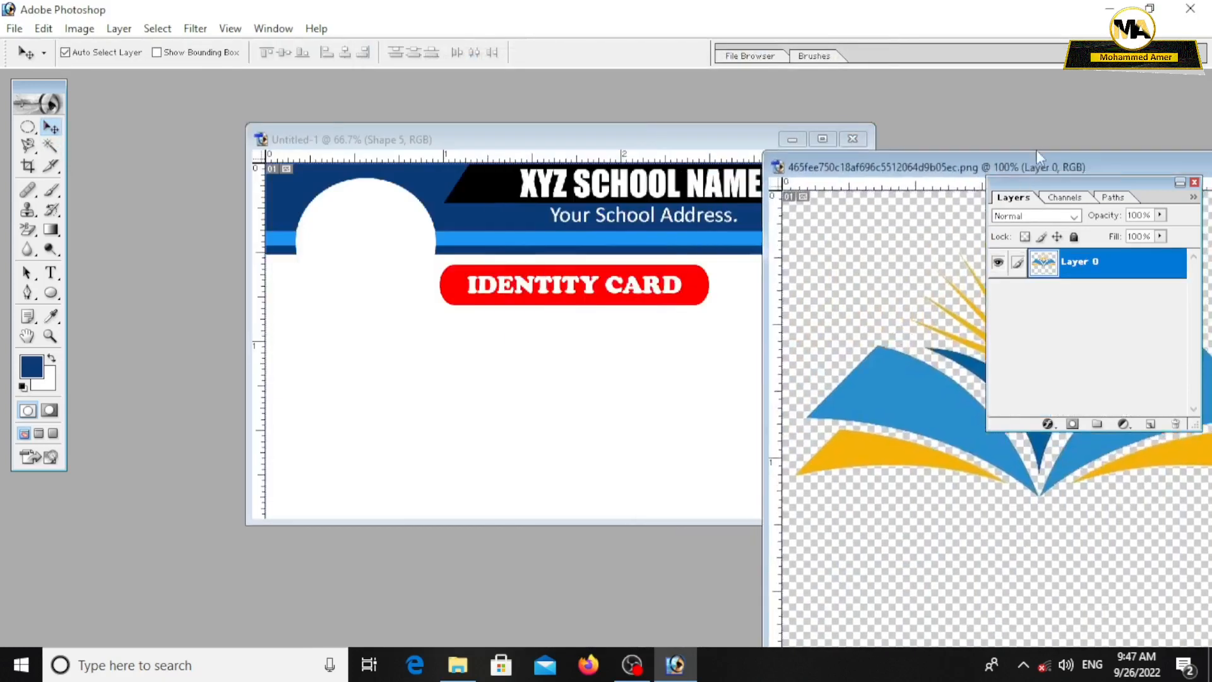
drag(941, 356, 391, 319)
key(ctrl+t)
drag(367, 276, 405, 243)
click(51, 127)
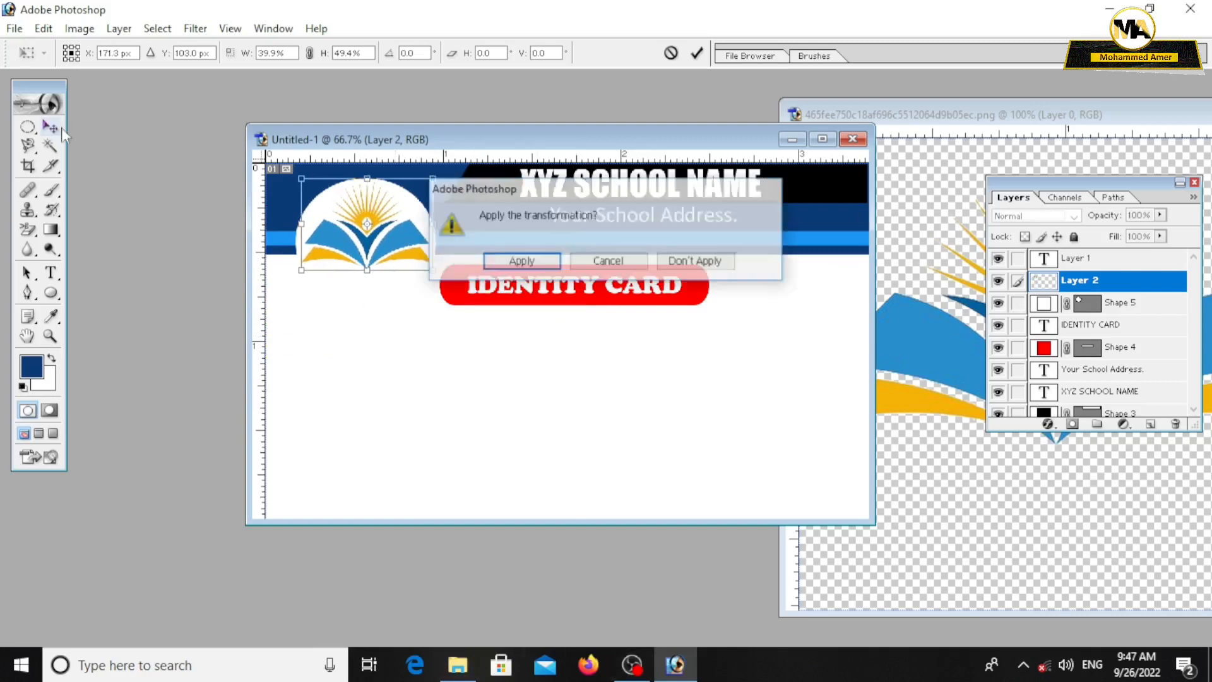
click(522, 262)
Duplicate the header's light blue stripe to the card's bottom edge and stretch the copy slightly taller
drag(633, 145, 540, 132)
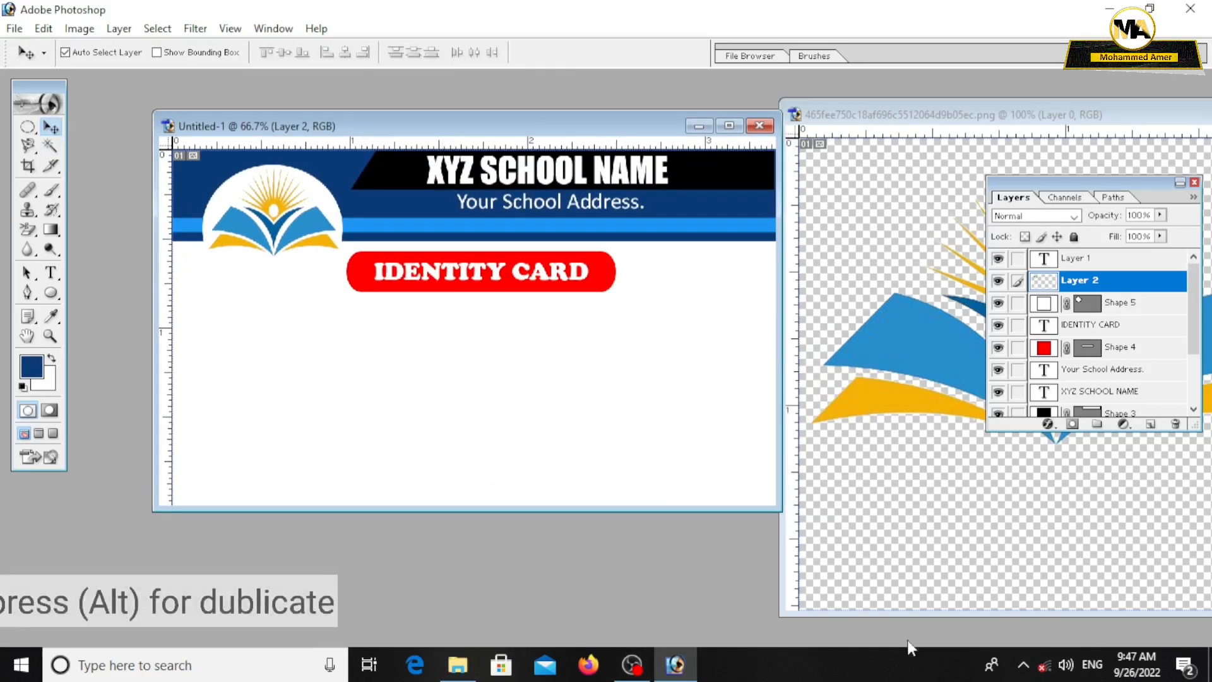
click(547, 232)
drag(543, 244, 571, 509)
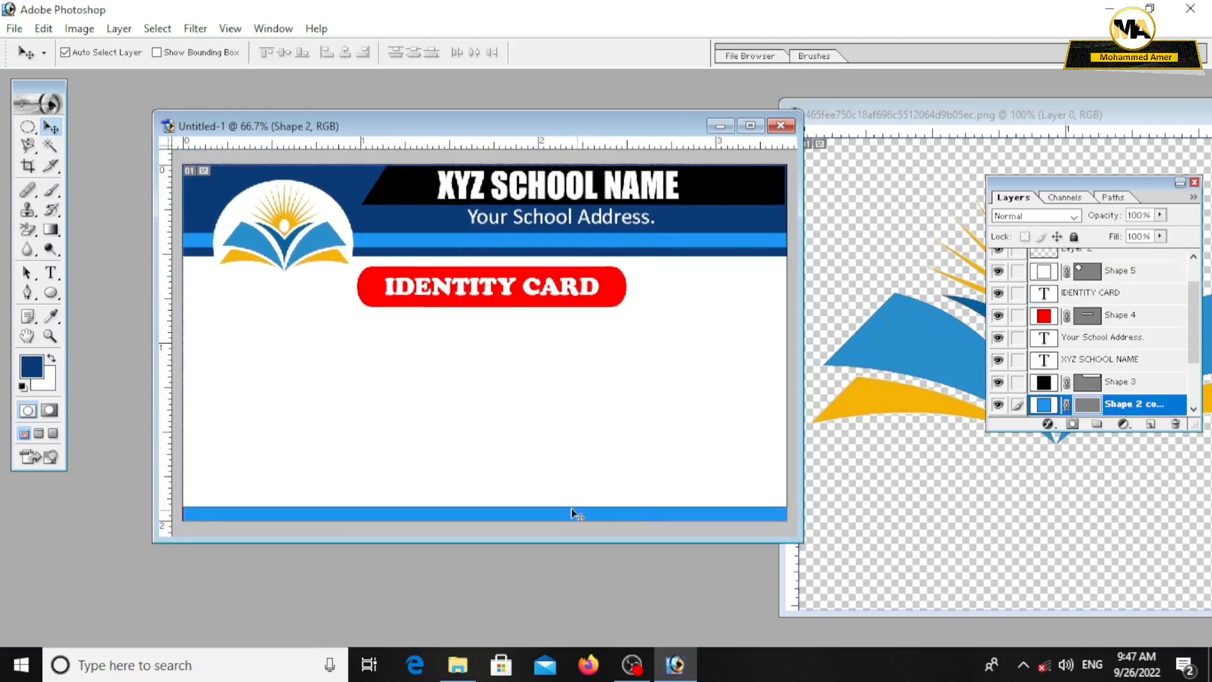
key(ctrl+t)
drag(489, 508, 485, 498)
click(51, 126)
click(531, 259)
drag(508, 126, 558, 100)
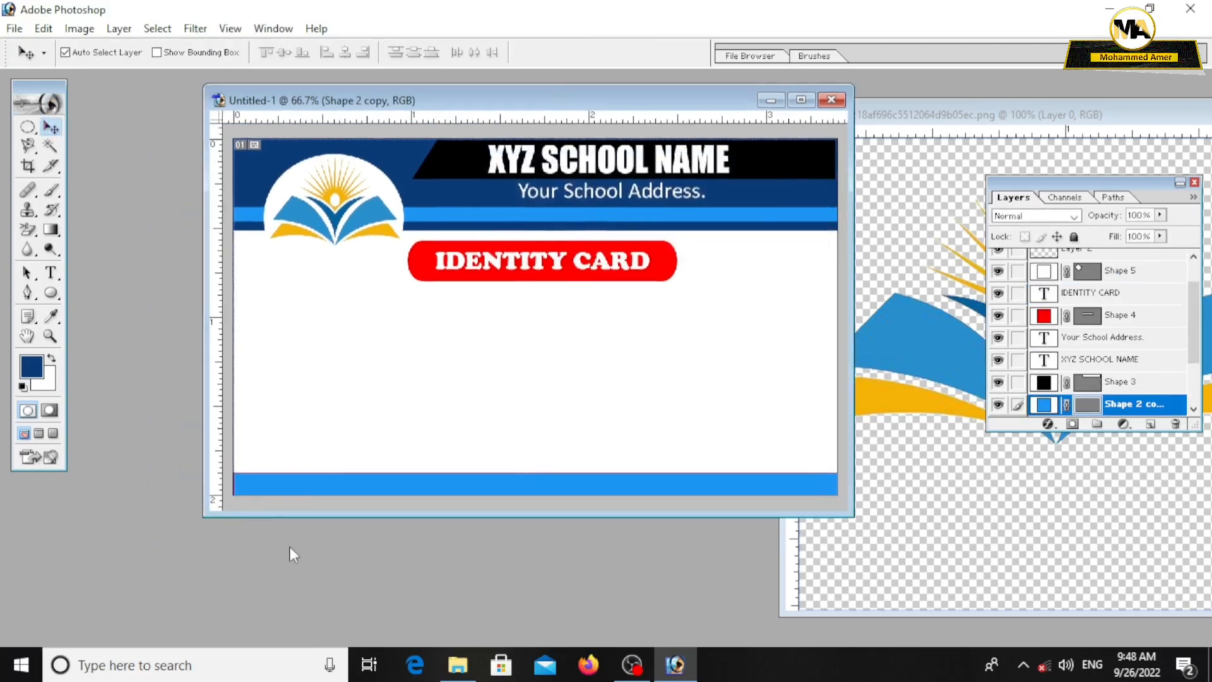
Add dotted Student Name, Father Name, D.O.B, Class, Address and Cell No. lines in black 8 pt Calibri on the left below the title
click(51, 273)
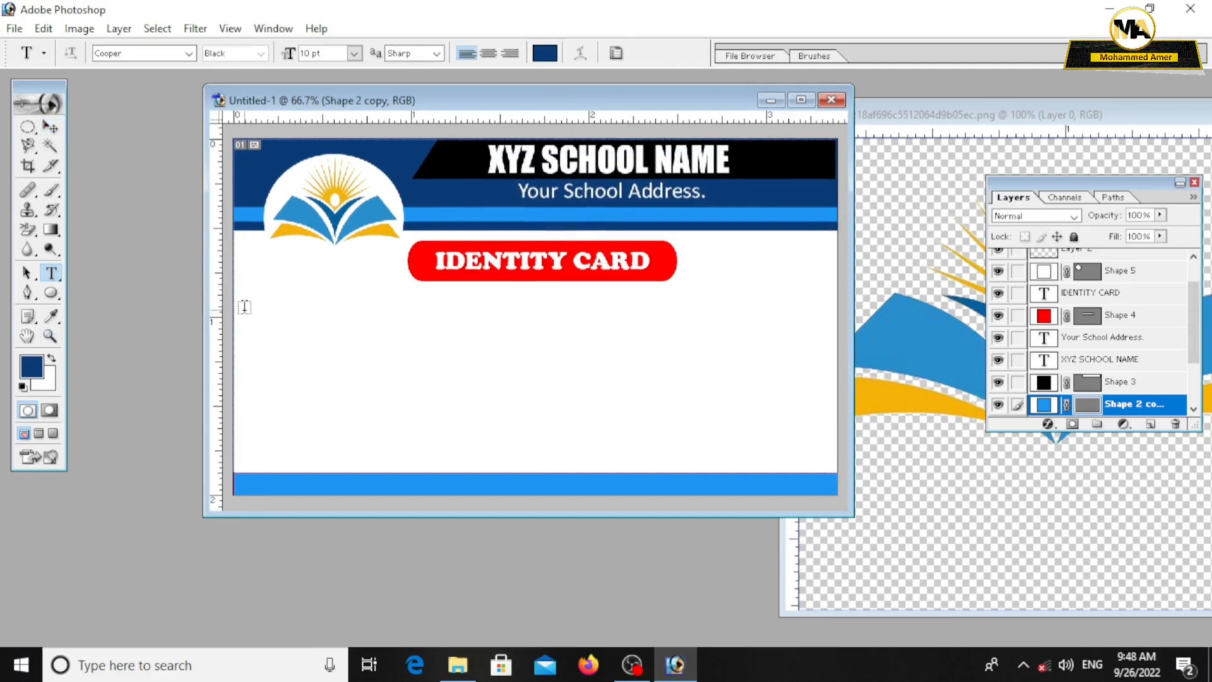
drag(252, 308, 659, 461)
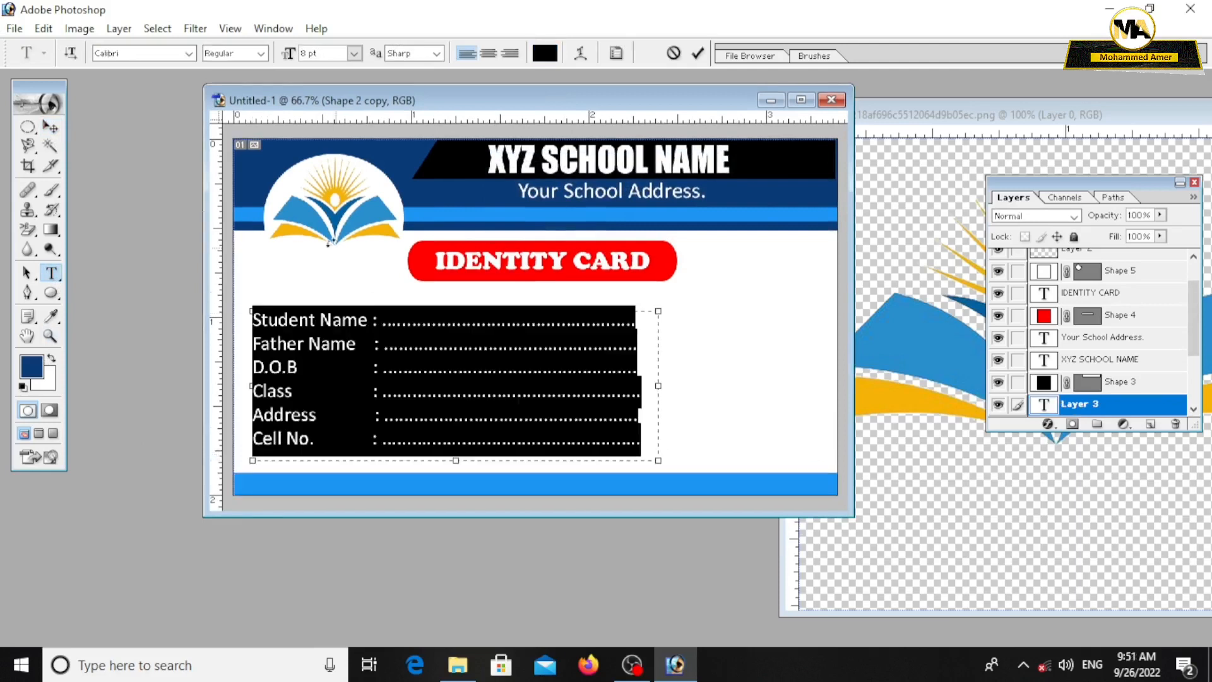
click(47, 127)
drag(281, 328, 280, 328)
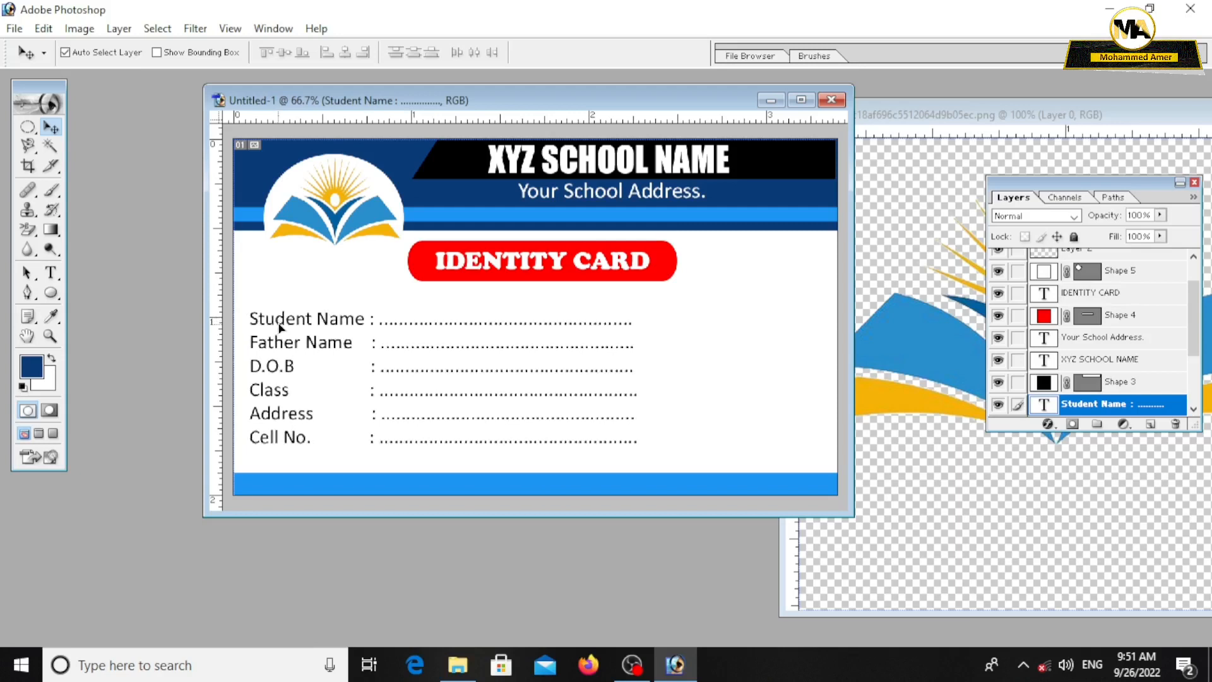
Draw a photo box about 0.7 by 0.8 inch to the right of the detail lines and fill it with white
click(52, 292)
click(120, 289)
drag(685, 308, 813, 447)
key(ctrl+BackSpace)
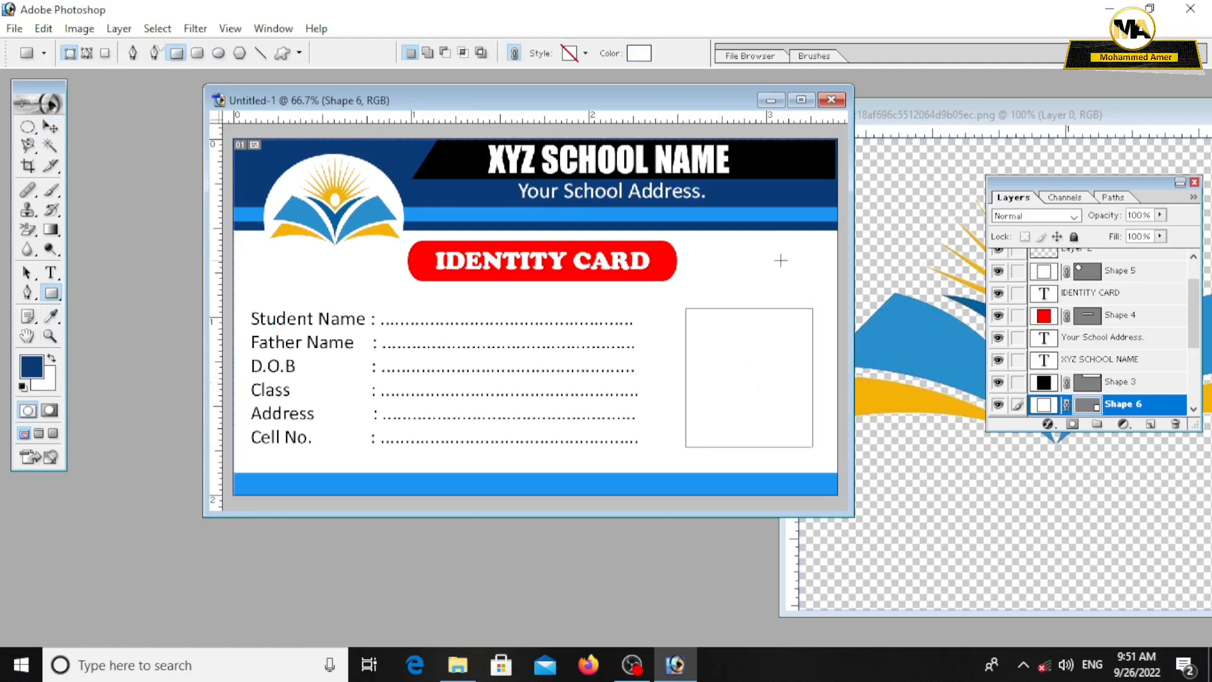
Give the white photo box a light blue stroke in colour 15A4FF
right_click(1129, 405)
click(1067, 433)
click(606, 444)
click(782, 411)
click(838, 273)
click(799, 165)
click(839, 262)
click(841, 260)
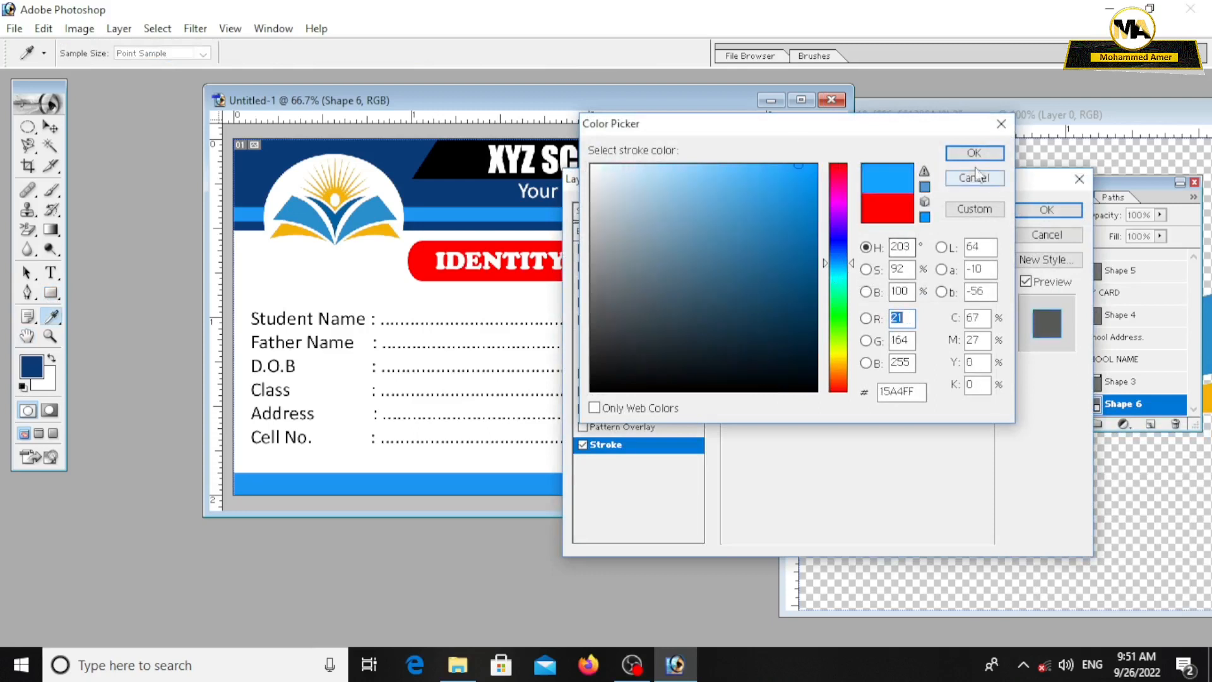
click(974, 153)
click(1046, 209)
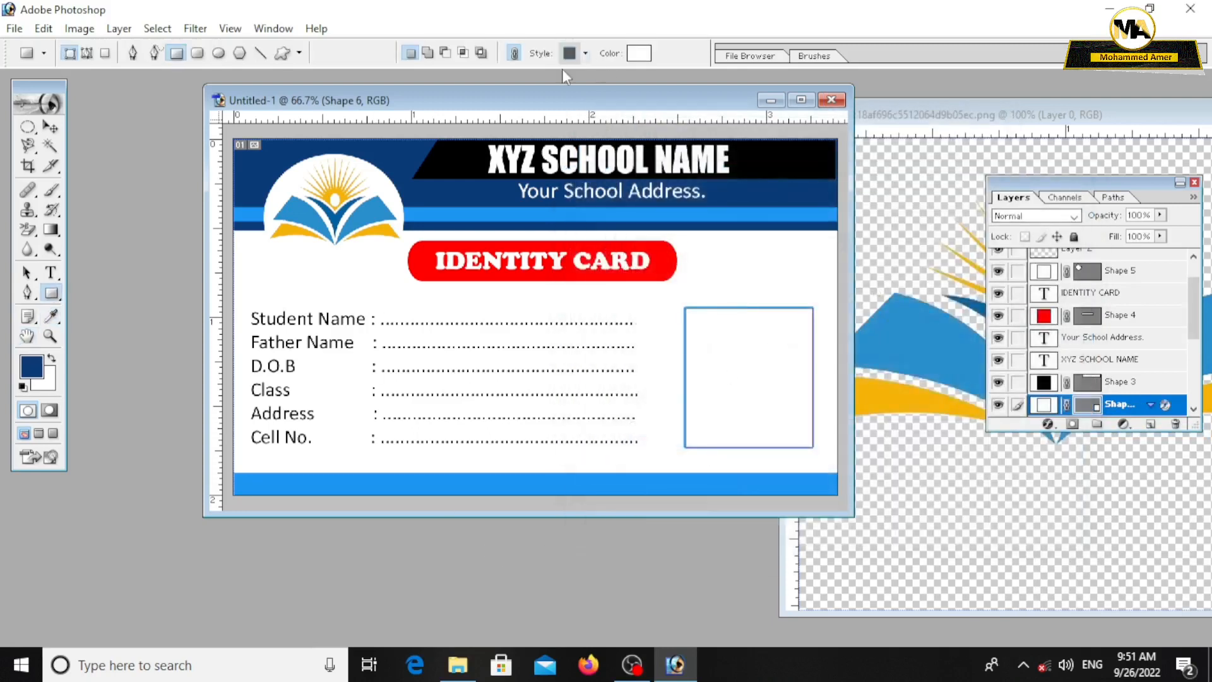
Add the two-line text "Your Photo" inside the photo box in black 14 pt Calibri
drag(583, 103, 603, 104)
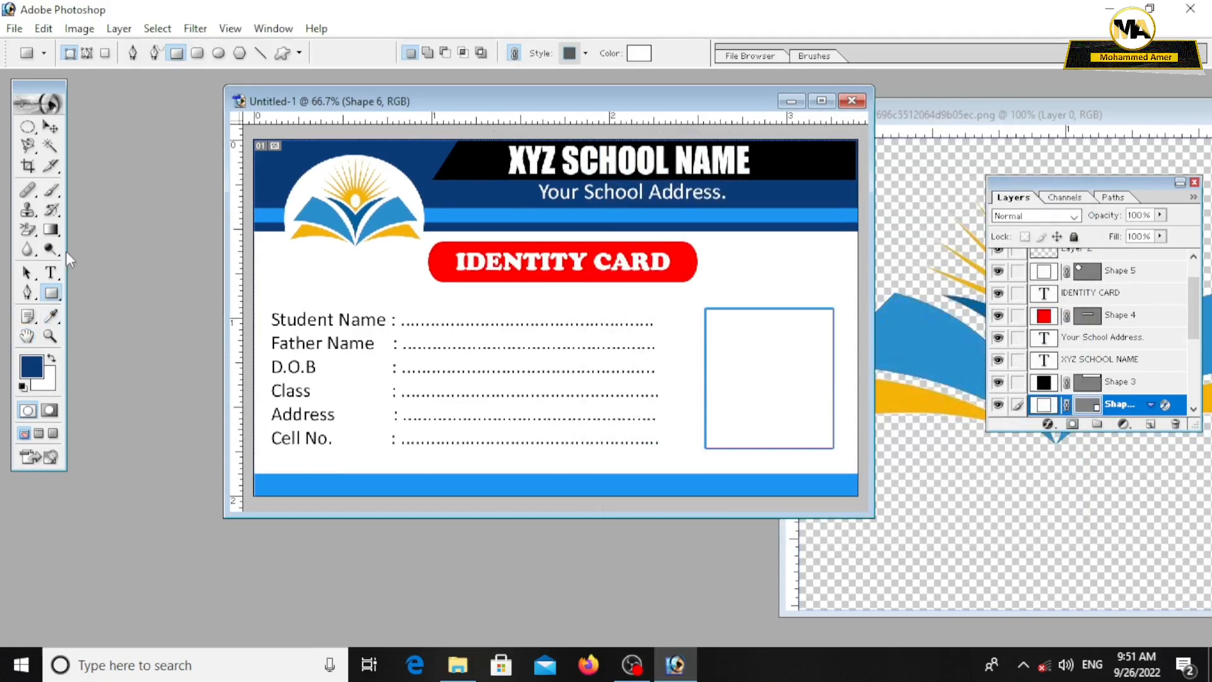
click(51, 272)
drag(737, 365, 825, 419)
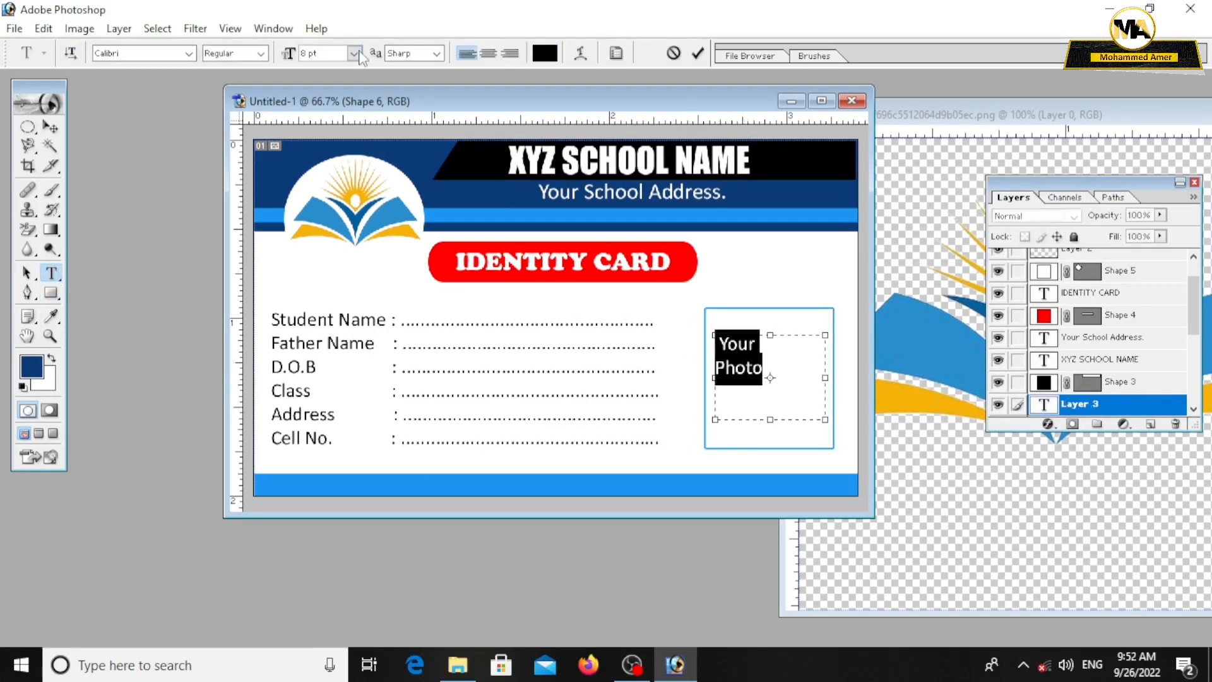
click(355, 53)
click(344, 216)
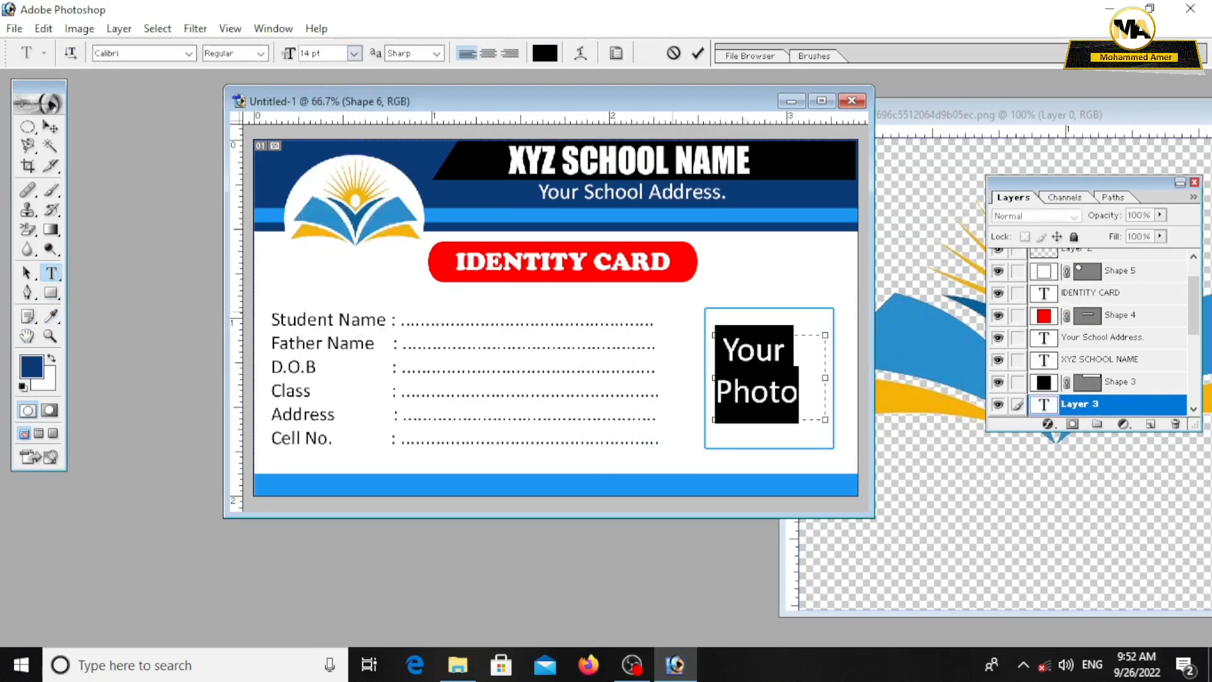
Nudge the "Your Photo" text right until it is centred horizontally in the photo box
click(51, 128)
key(Right)
key(Right)
key(Right)
key(Right)
key(Right)
key(Right)
key(Right)
key(Right)
key(Right)
key(Right)
key(Right)
key(Right)
key(Right)
key(Right)
key(Right)
key(Right)
key(Right)
key(Right)
key(Right)
key(Right)
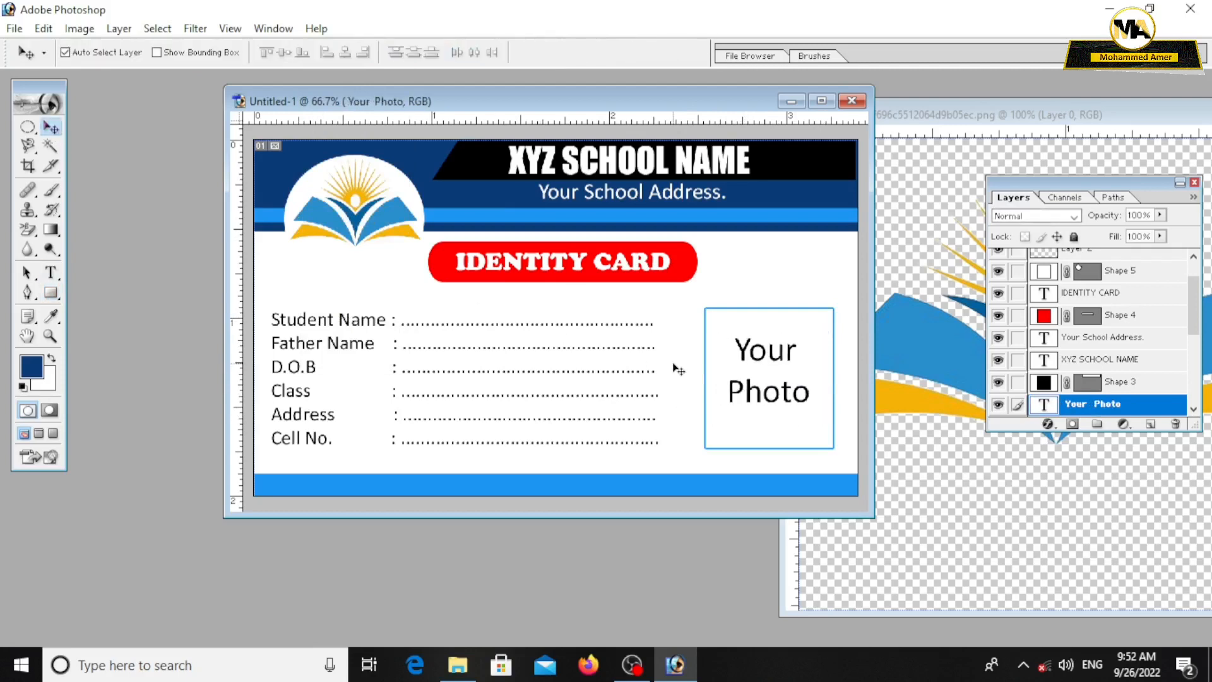
Hide the layers palette and examine the finished card in a maximised window at 100% zoom
click(1195, 183)
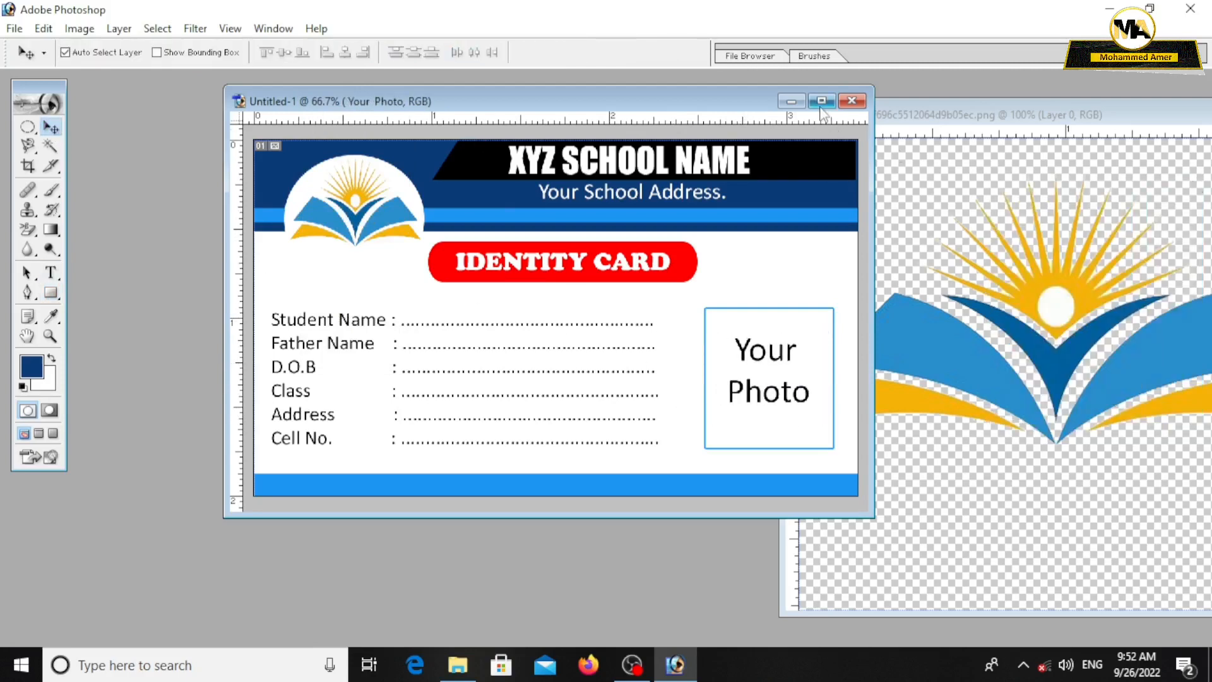
click(821, 101)
key(ctrl+plus)
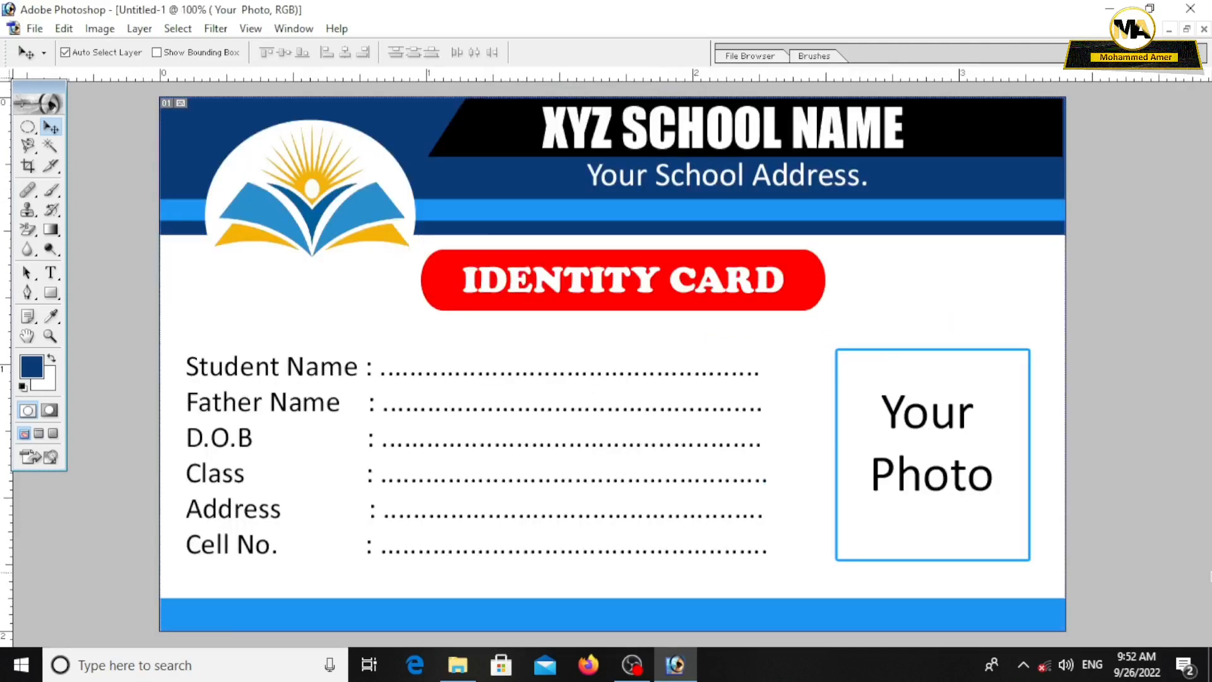